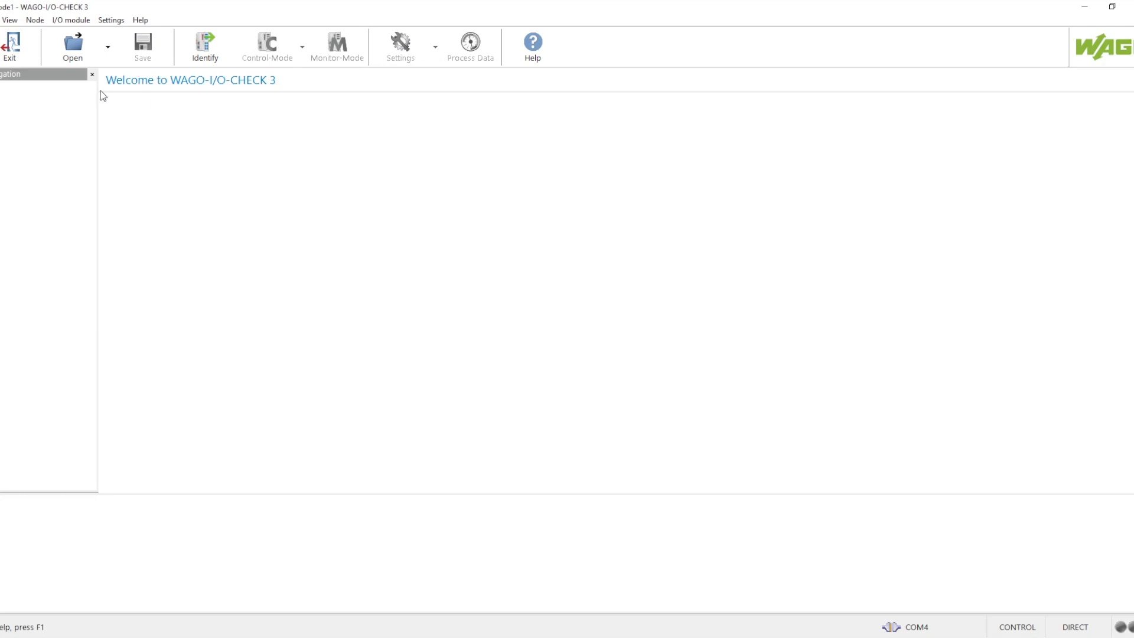
Open the communication settings and check which ports are available for the Serial Ports connection
{"action": "left_click", "coordinate": [111, 20]}
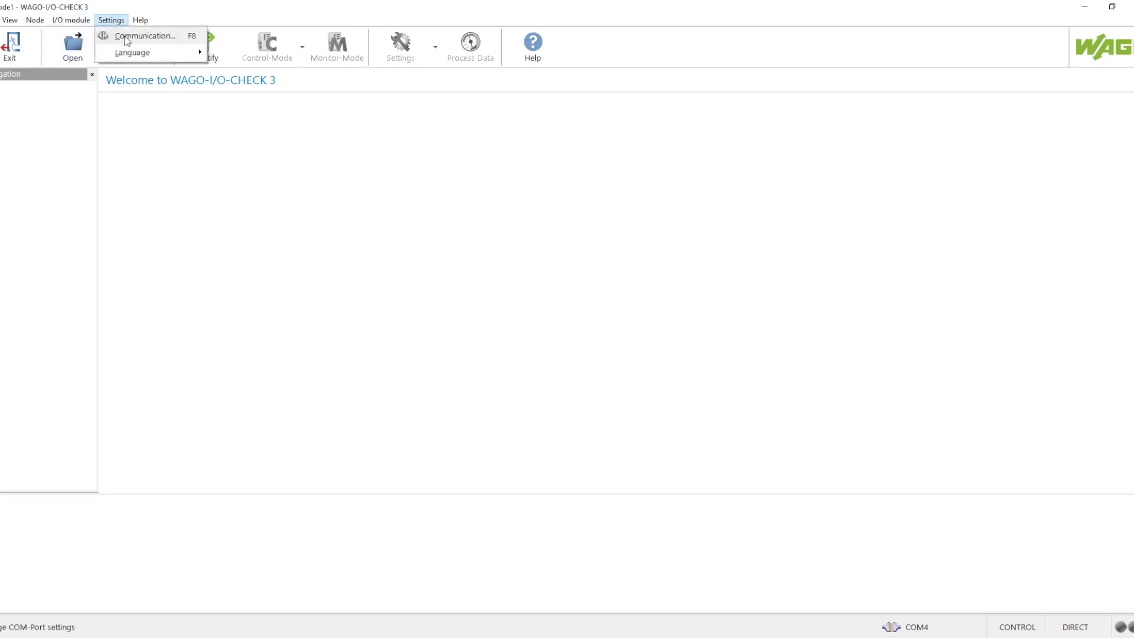
{"action": "left_click", "coordinate": [147, 35]}
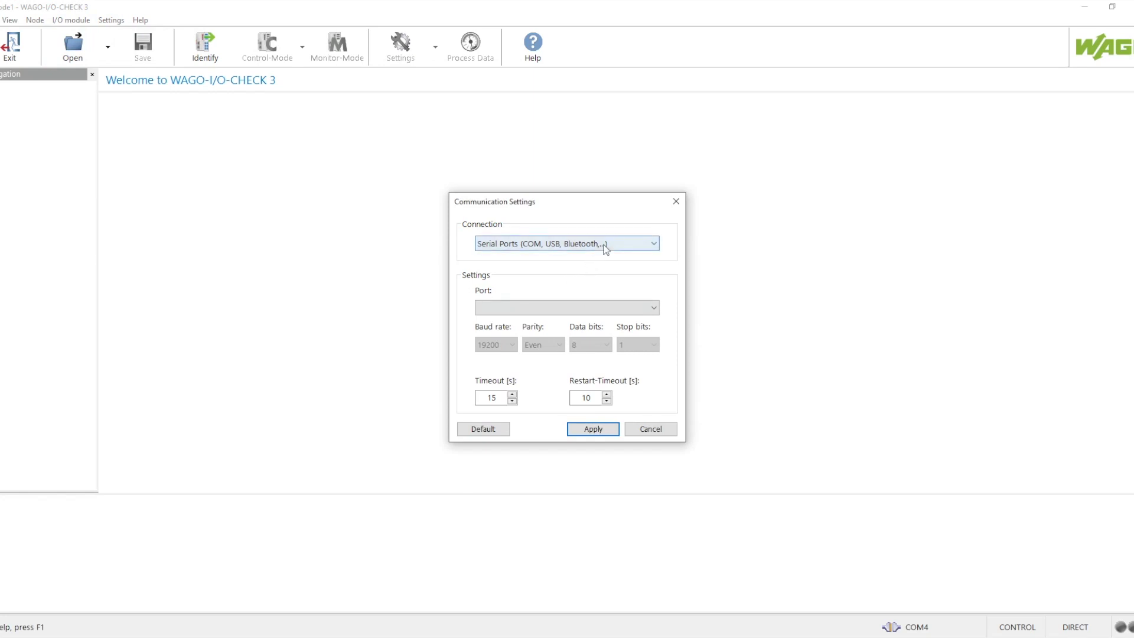
{"action": "left_click", "coordinate": [606, 248]}
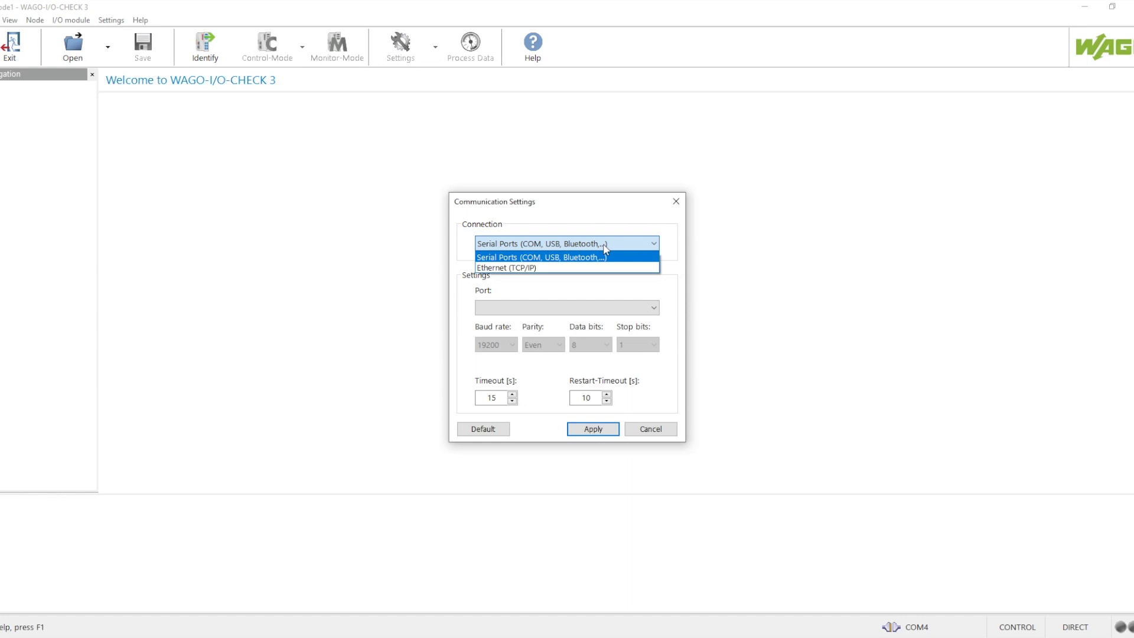
{"action": "left_click", "coordinate": [548, 260]}
{"action": "left_click", "coordinate": [654, 307]}
{"action": "left_click", "coordinate": [654, 308]}
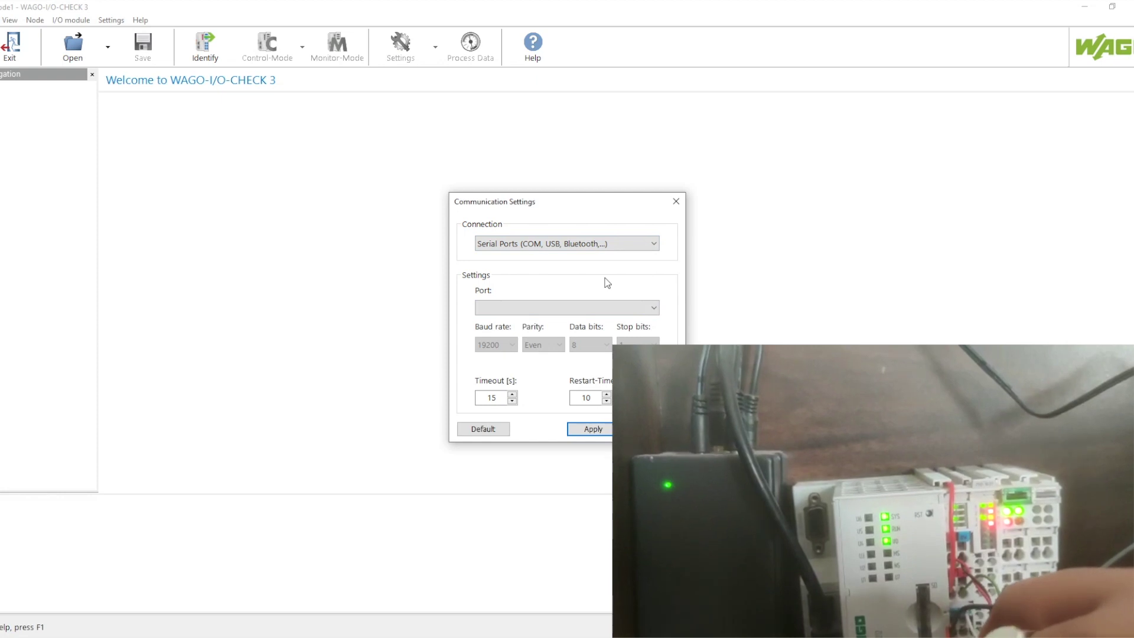
{"action": "left_click", "coordinate": [652, 308]}
{"action": "left_click", "coordinate": [652, 309]}
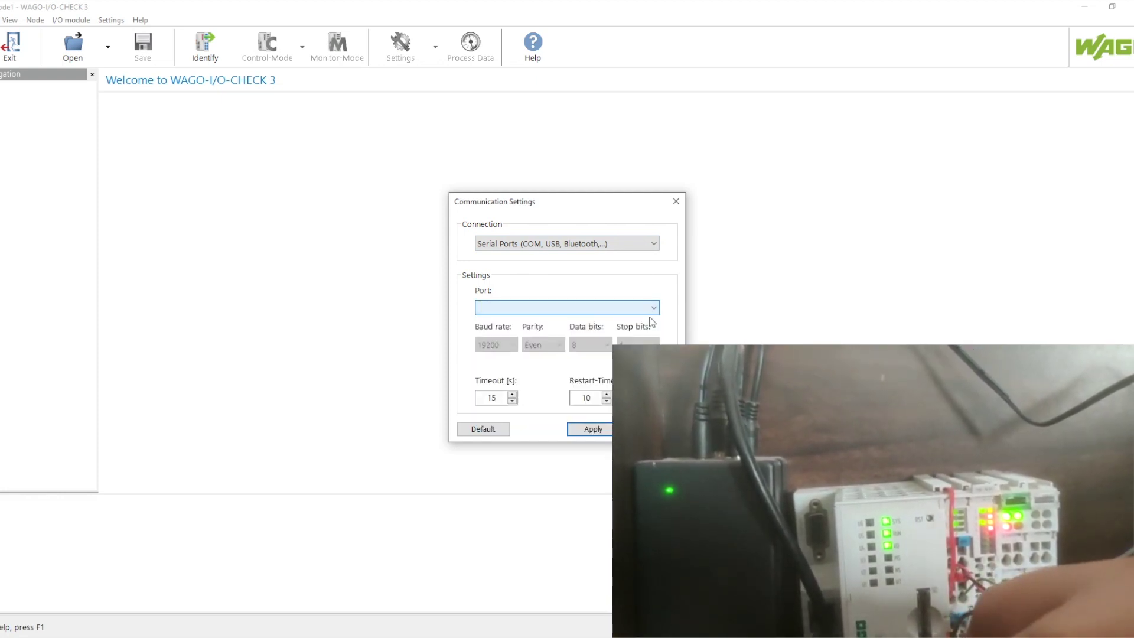
{"action": "left_click", "coordinate": [676, 201]}
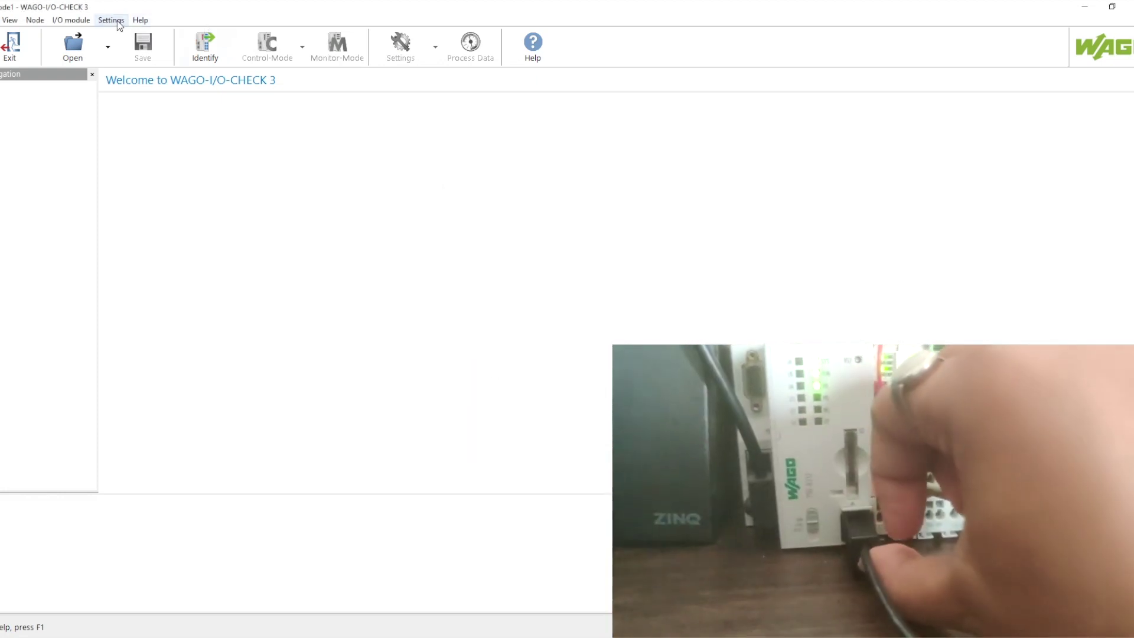
Set the communication connection to Ethernet (TCP/IP) using IP address 10.20.60.12 and apply it
{"action": "left_click", "coordinate": [113, 20]}
{"action": "left_click", "coordinate": [125, 36]}
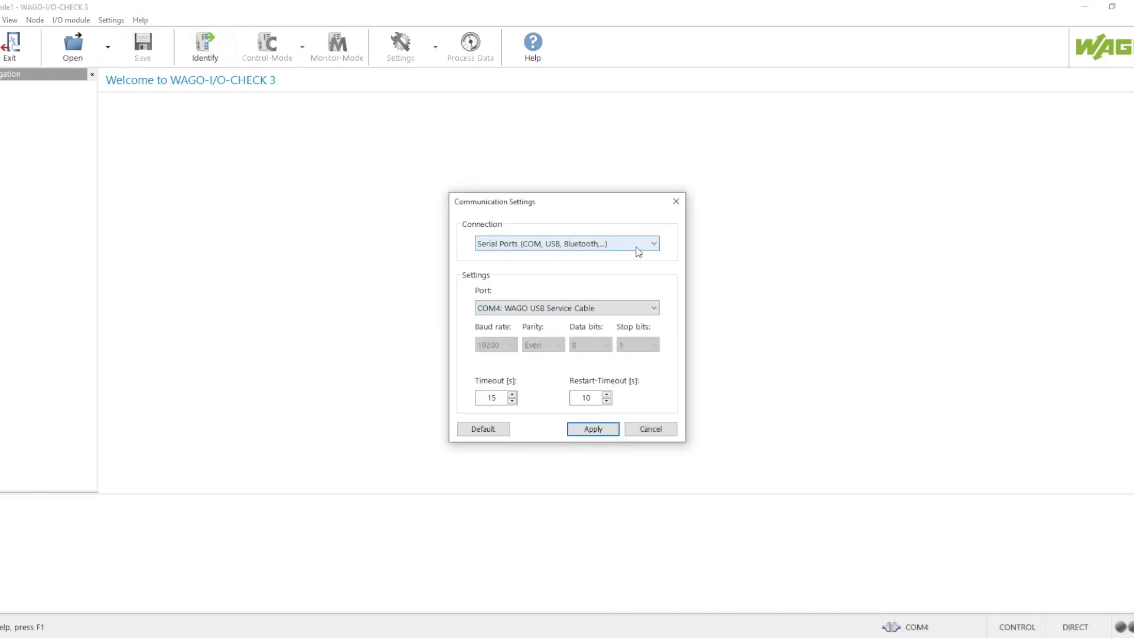
{"action": "left_click", "coordinate": [640, 244]}
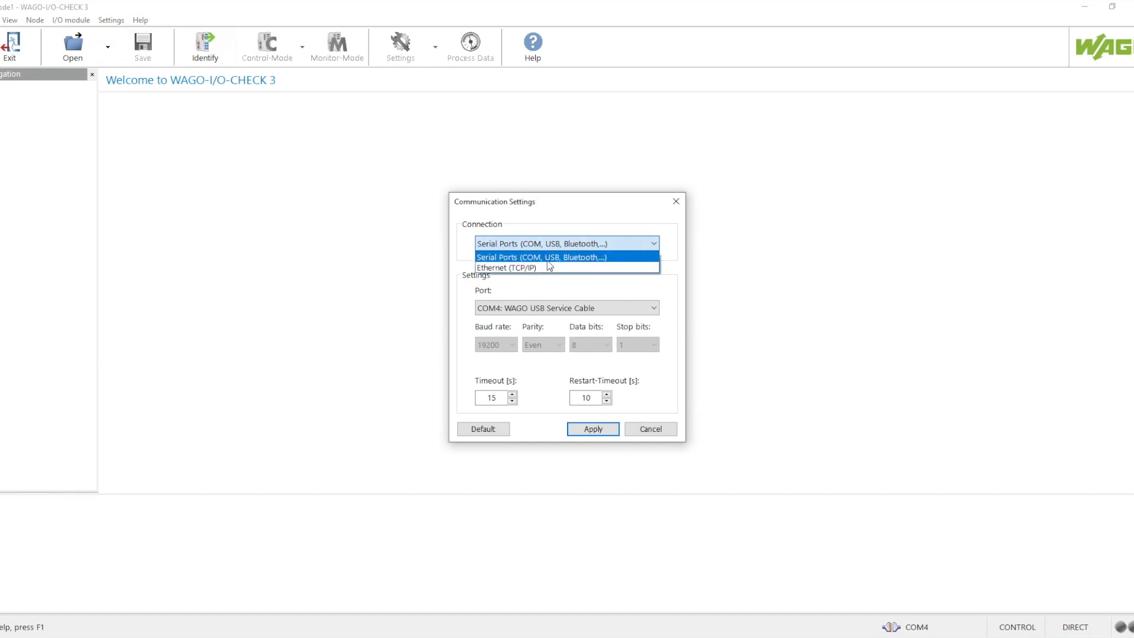
{"action": "left_click", "coordinate": [521, 267]}
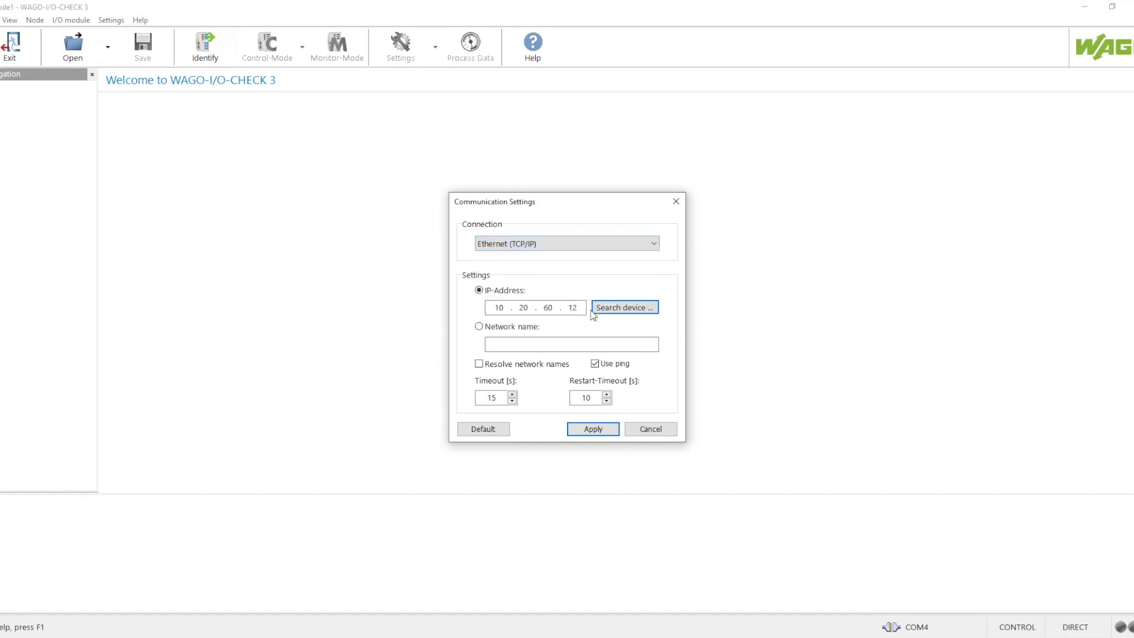
{"action": "left_click", "coordinate": [593, 429]}
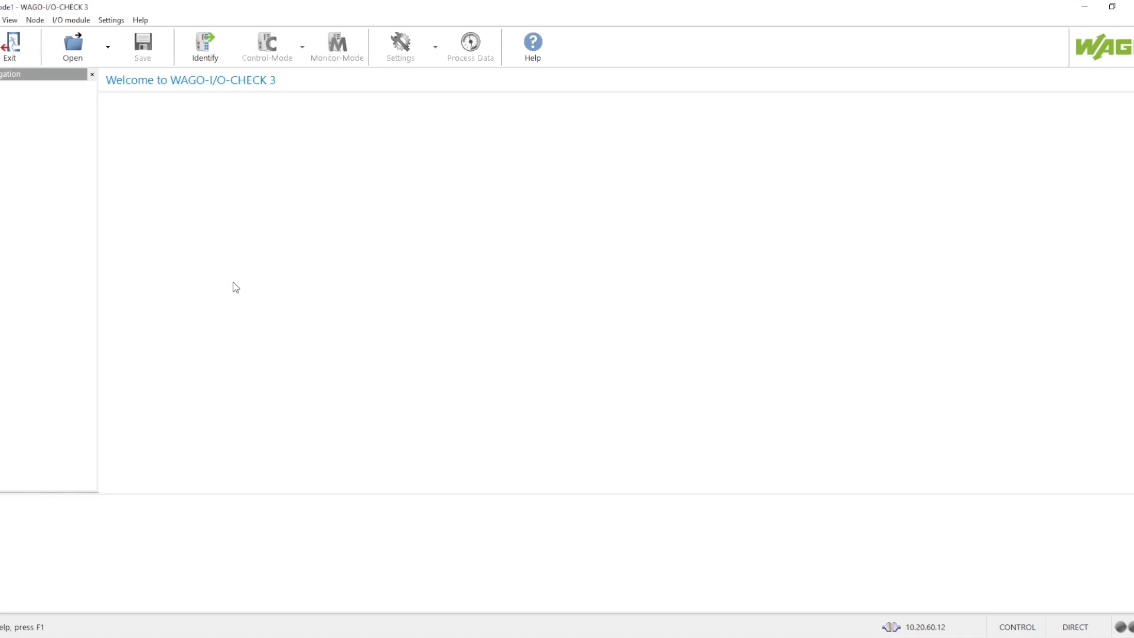
Identify the attached node to read its configuration
{"action": "left_click", "coordinate": [71, 21]}
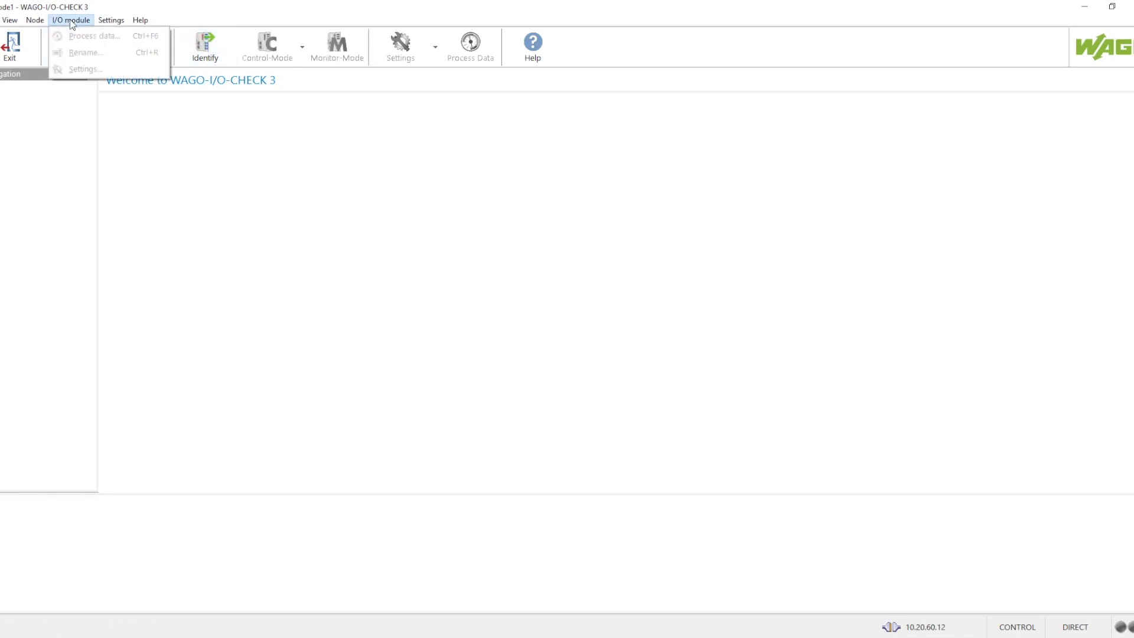
{"action": "mouse_move", "coordinate": [35, 20]}
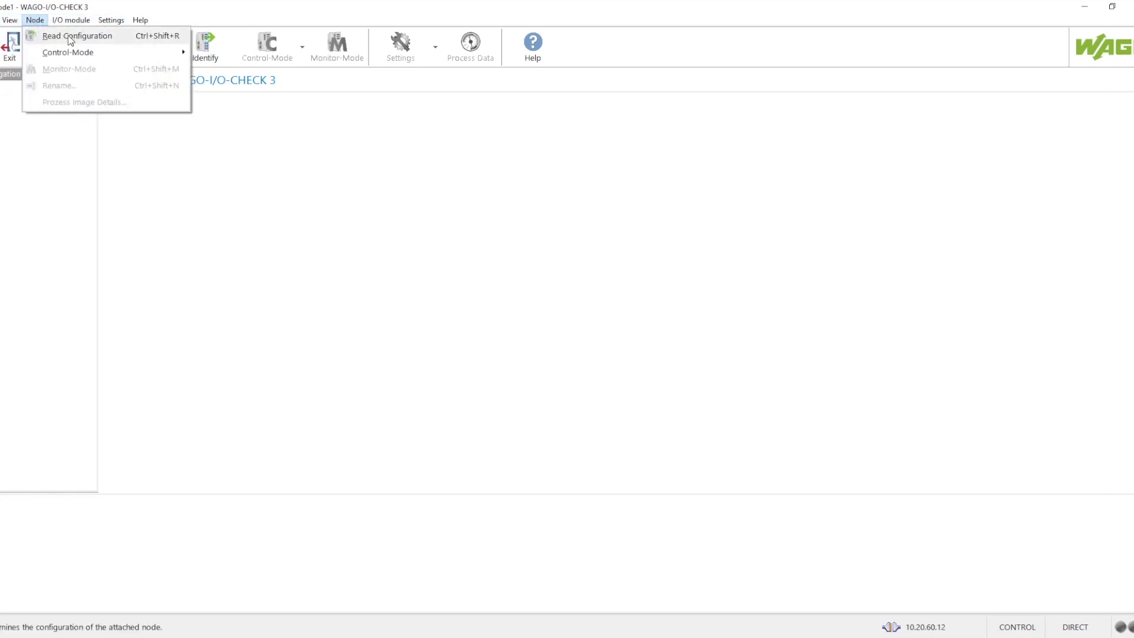
{"action": "left_click", "coordinate": [206, 52]}
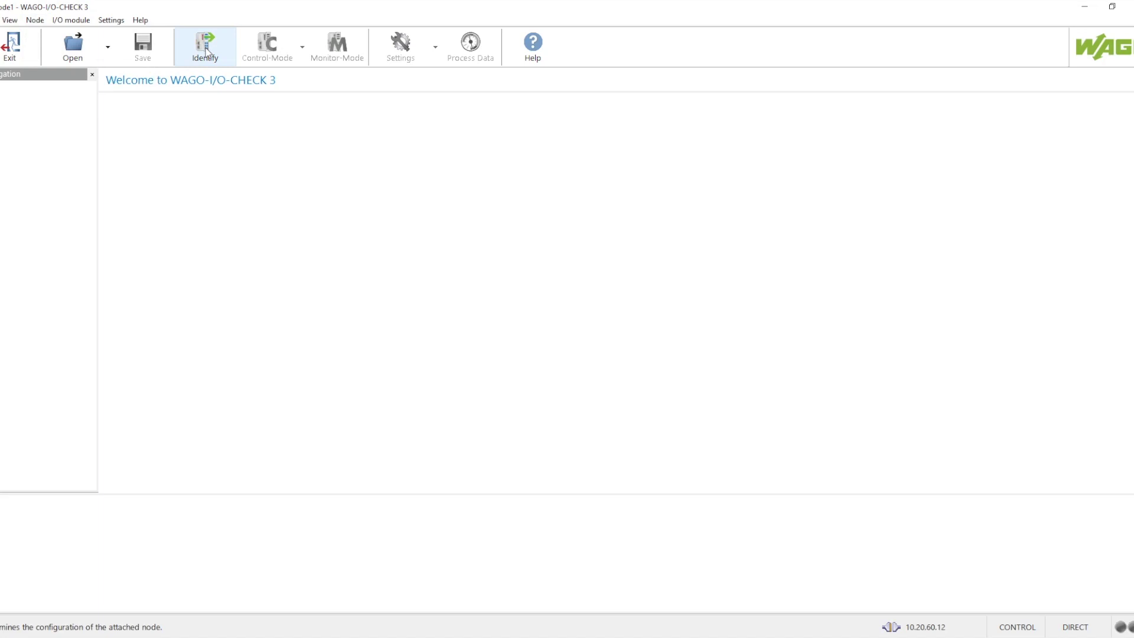
{"action": "left_click", "coordinate": [205, 52]}
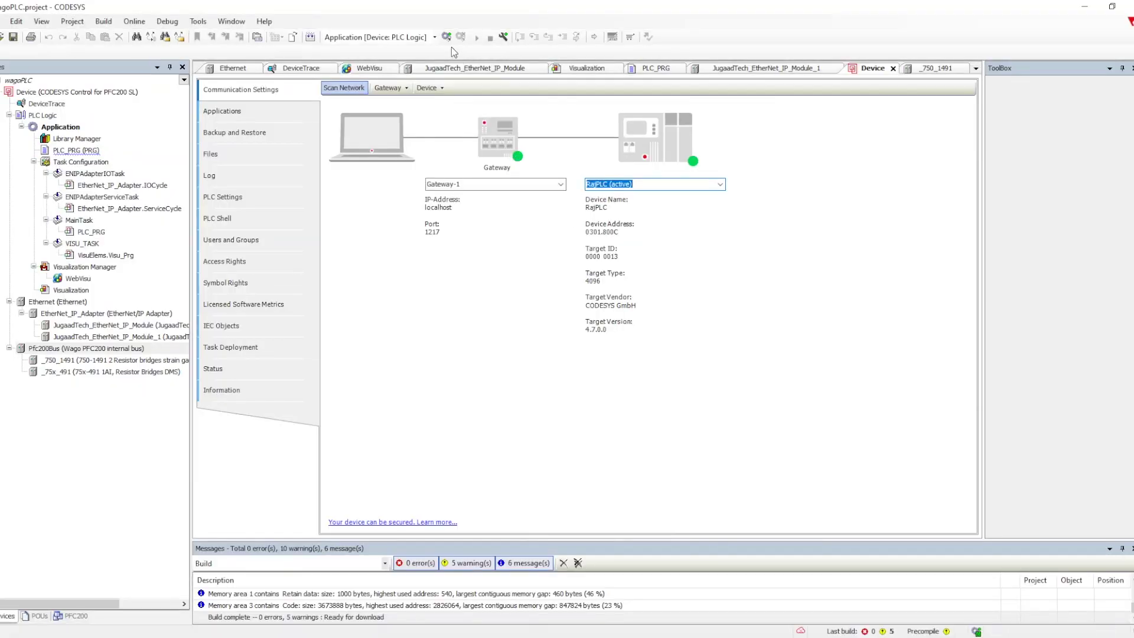
In CODESYS, log in to the PLC and stop its running application
{"action": "left_click", "coordinate": [446, 36]}
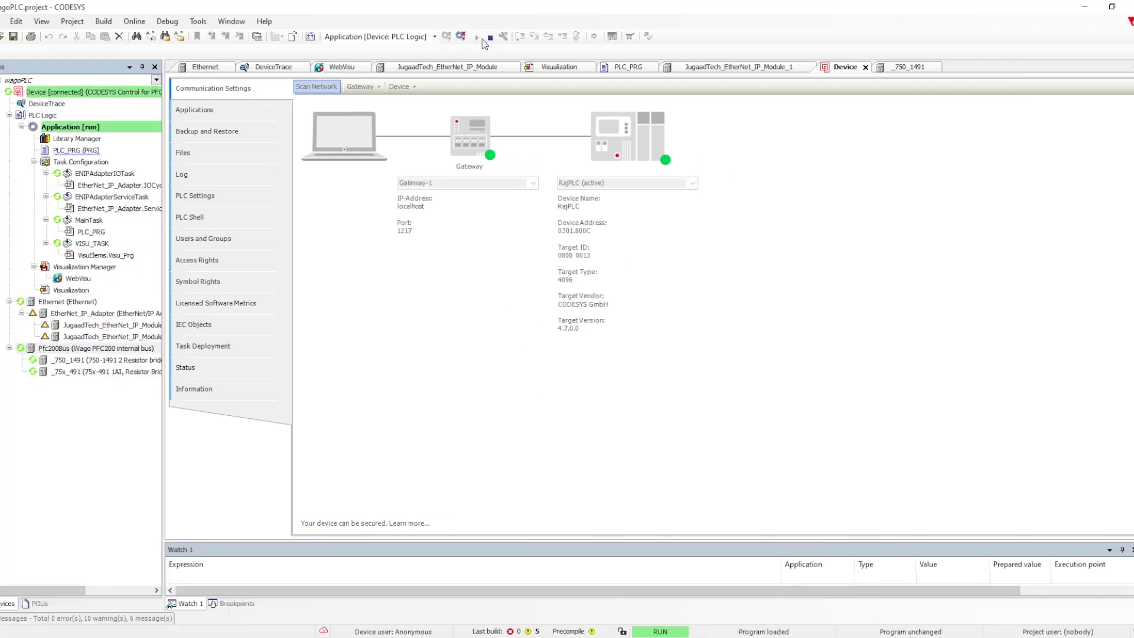
{"action": "left_click", "coordinate": [488, 38]}
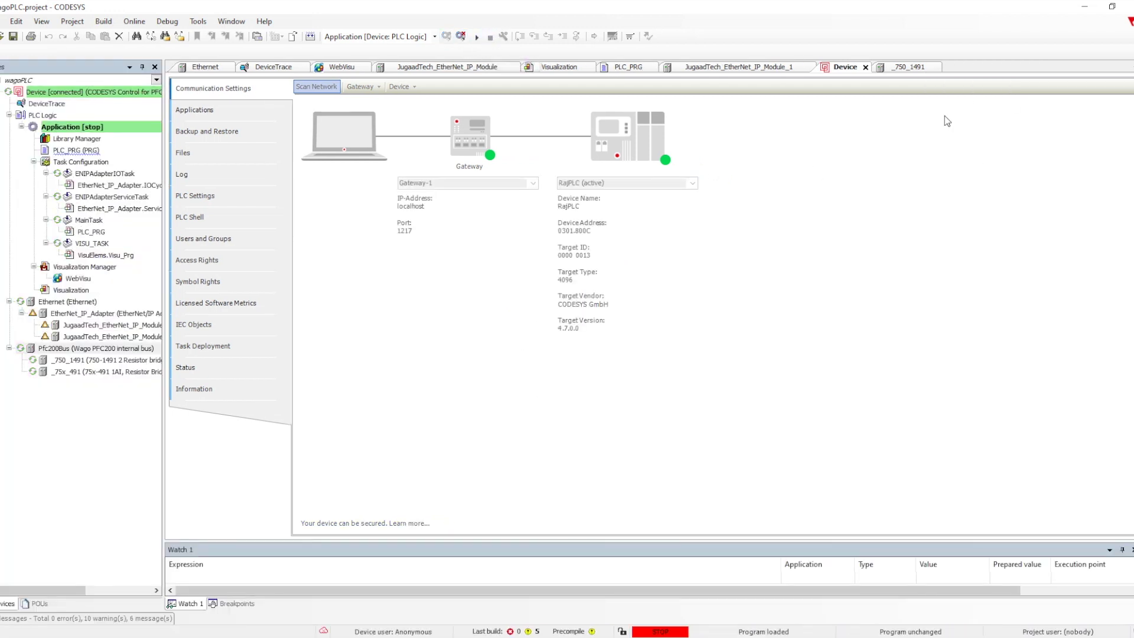
{"action": "left_click", "coordinate": [1085, 6]}
Open the settings of the 750-8212 controller and examine the network parameters of interfaces X1 and X2
{"action": "left_click", "coordinate": [302, 326]}
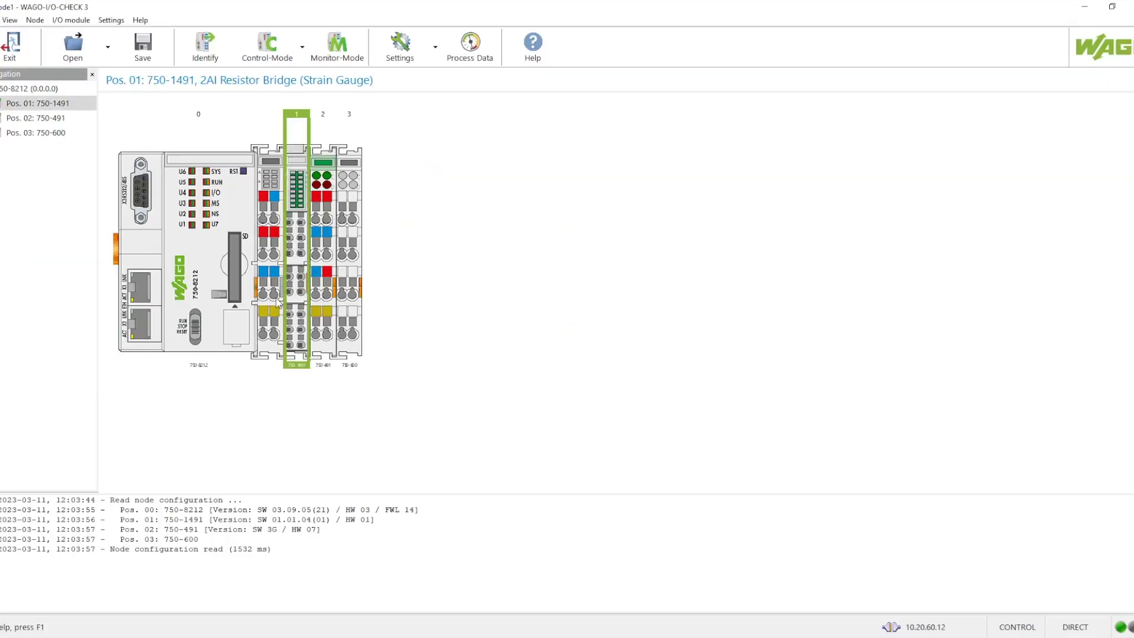
{"action": "left_click", "coordinate": [250, 267]}
{"action": "left_click", "coordinate": [400, 47]}
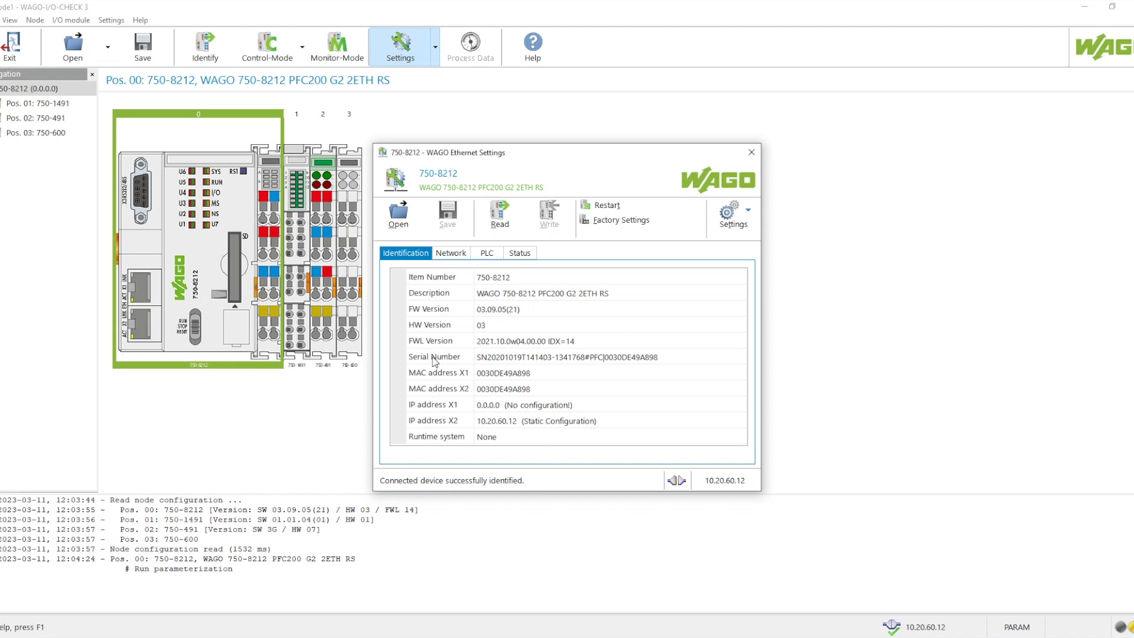
{"action": "left_click", "coordinate": [452, 253]}
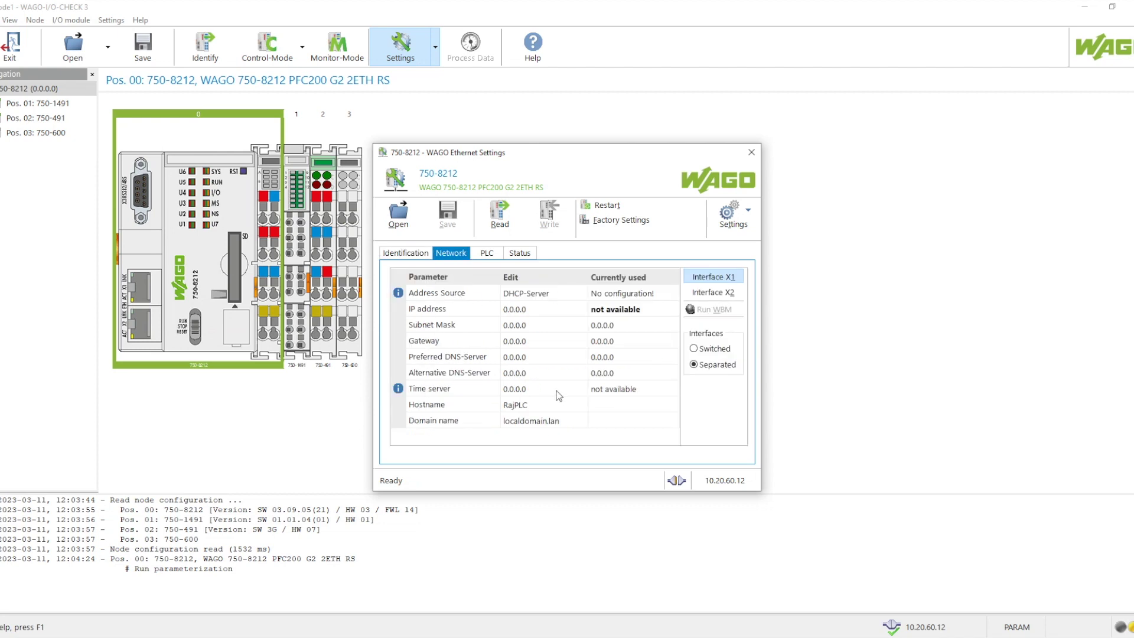
{"action": "left_click", "coordinate": [720, 293]}
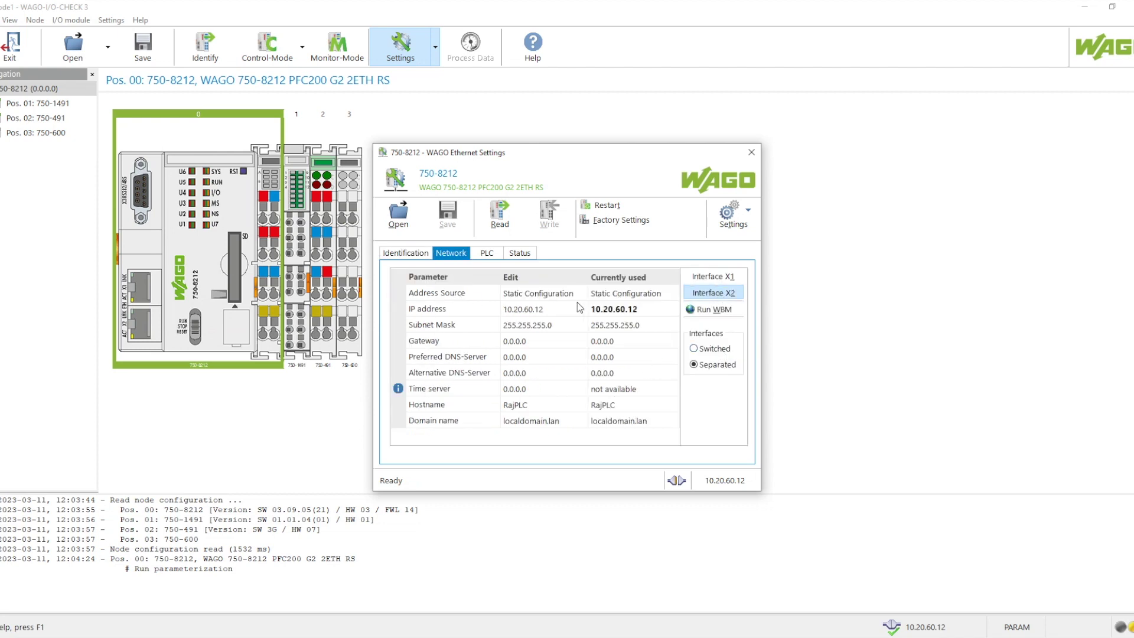
{"action": "left_click", "coordinate": [714, 277]}
{"action": "left_click", "coordinate": [716, 296]}
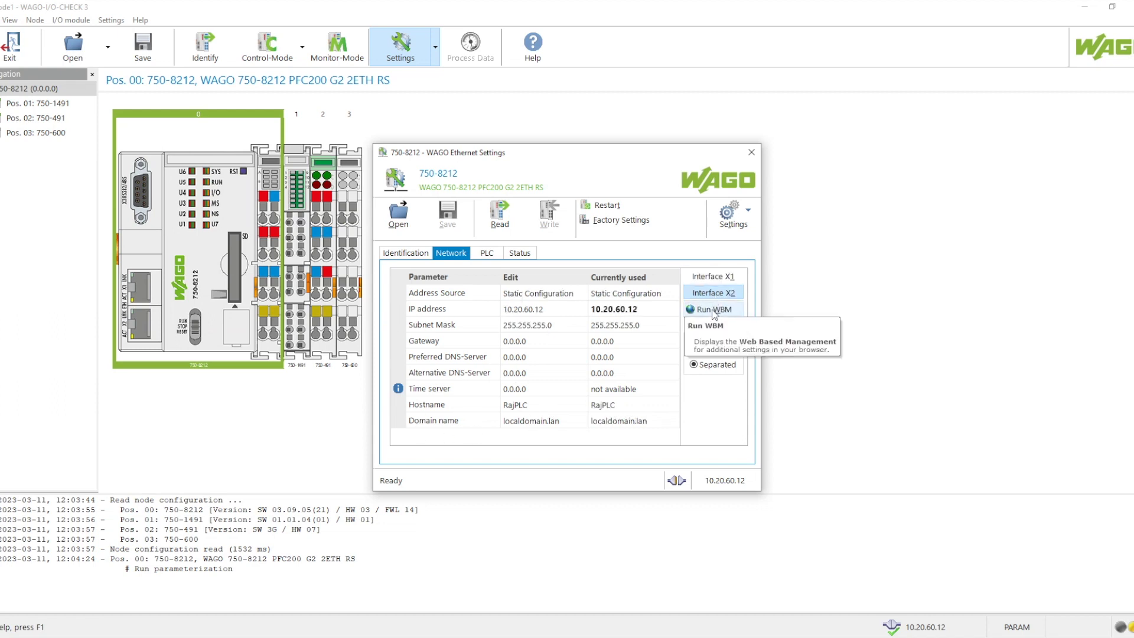
{"action": "left_click", "coordinate": [713, 313]}
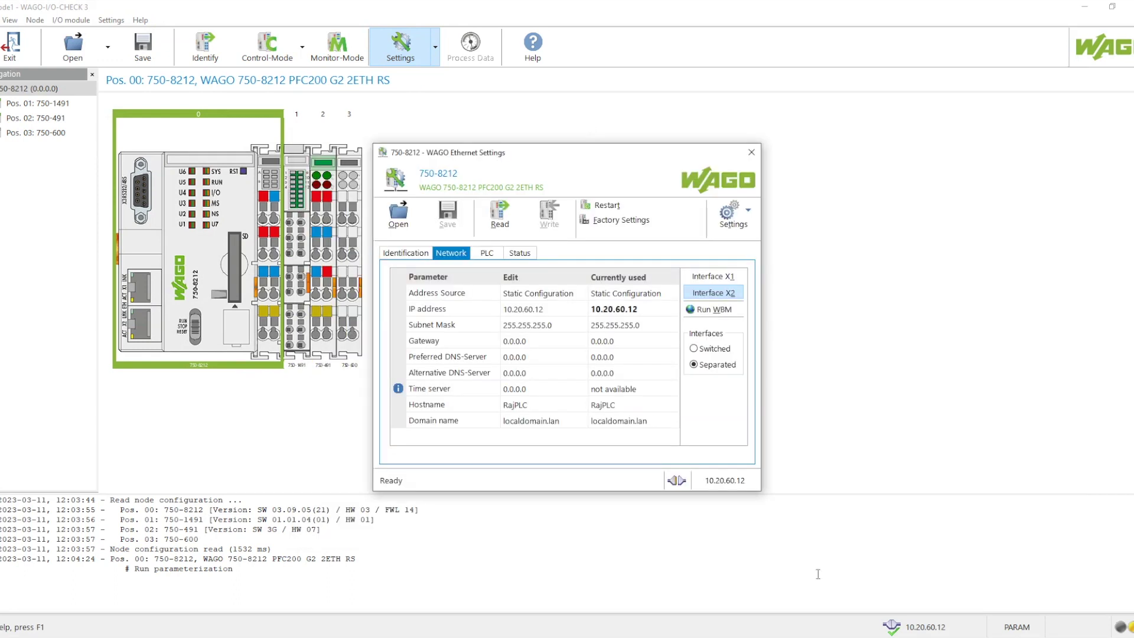
Review the controller's PLC runtime system options and status information, then close its Ethernet settings
{"action": "left_click", "coordinate": [487, 253]}
{"action": "left_click", "coordinate": [538, 287]}
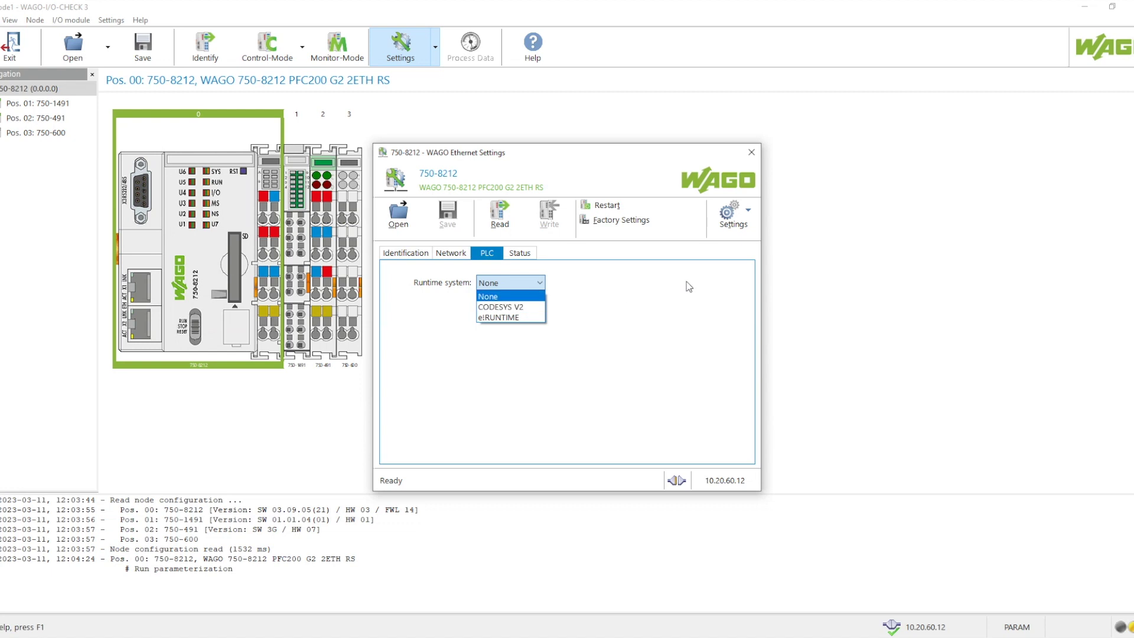
{"action": "left_click", "coordinate": [656, 282]}
{"action": "left_click", "coordinate": [525, 256]}
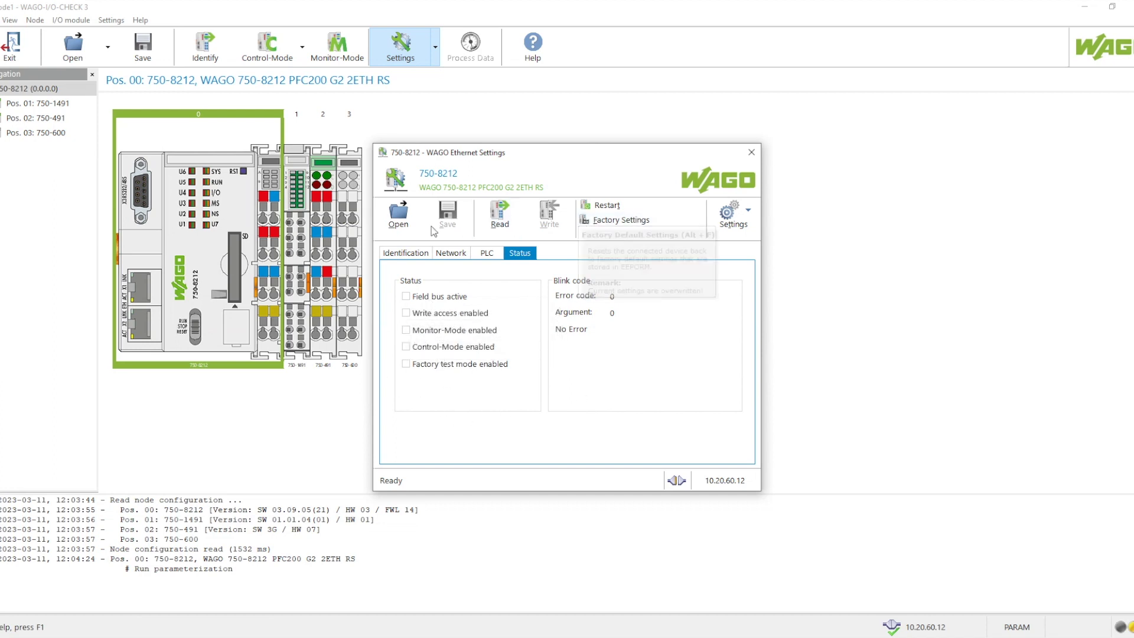
{"action": "left_click", "coordinate": [748, 218]}
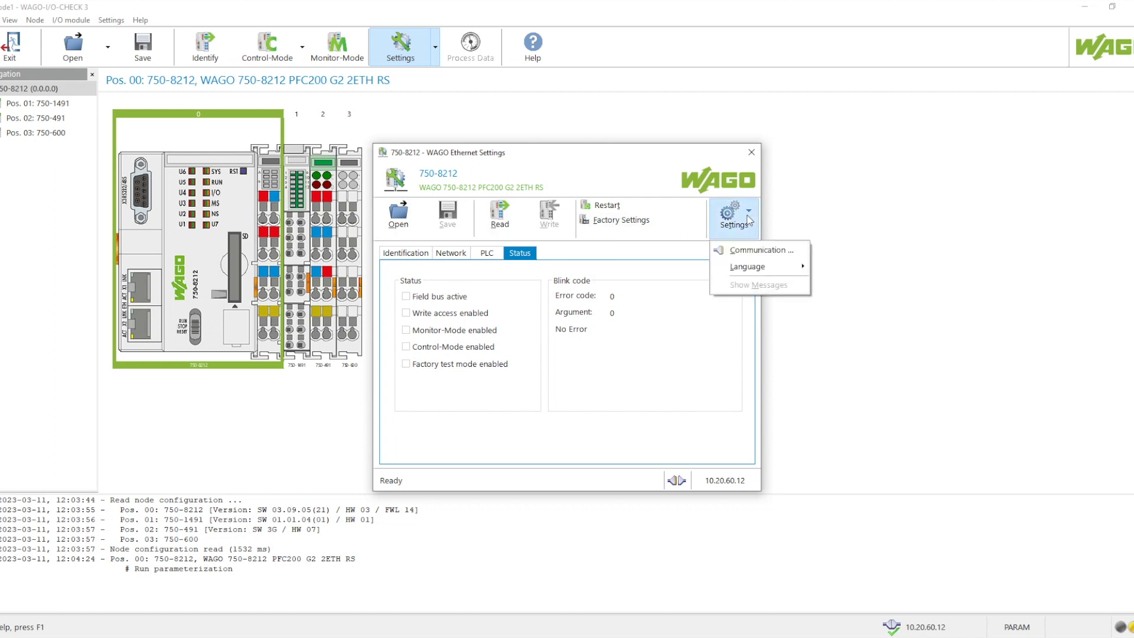
{"action": "left_click", "coordinate": [745, 160]}
{"action": "left_click", "coordinate": [751, 153]}
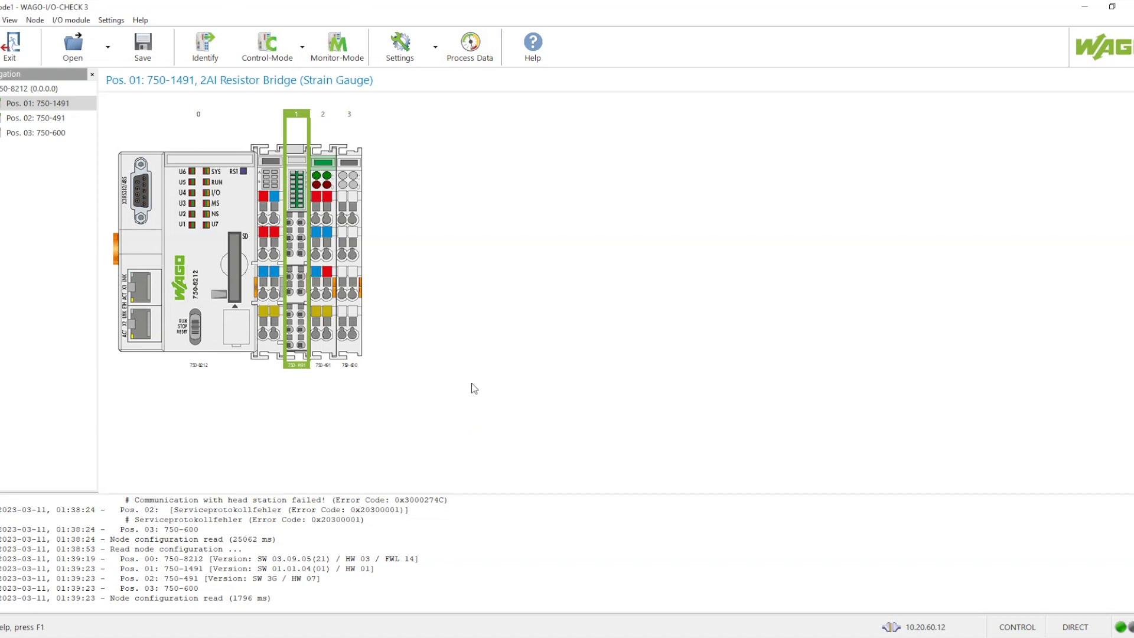
Open the settings of the 750-1491 resistor bridge module at position 1
{"action": "left_click", "coordinate": [319, 248]}
{"action": "left_click", "coordinate": [341, 250]}
{"action": "left_click", "coordinate": [325, 251]}
{"action": "left_click", "coordinate": [284, 253]}
{"action": "left_click", "coordinate": [281, 253]}
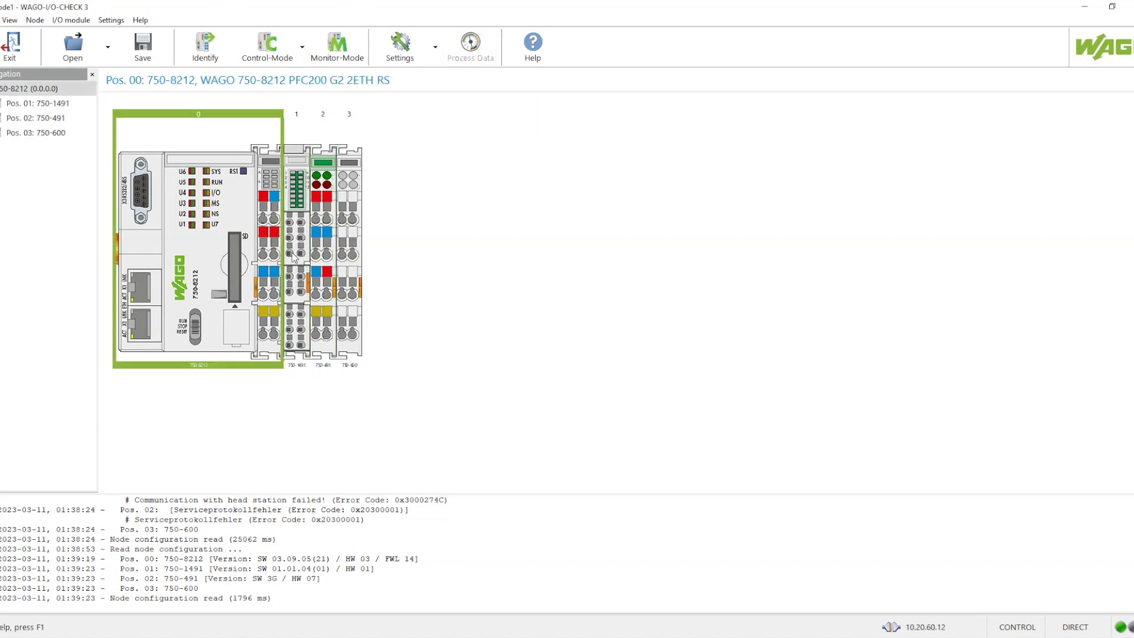
{"action": "left_click", "coordinate": [389, 61]}
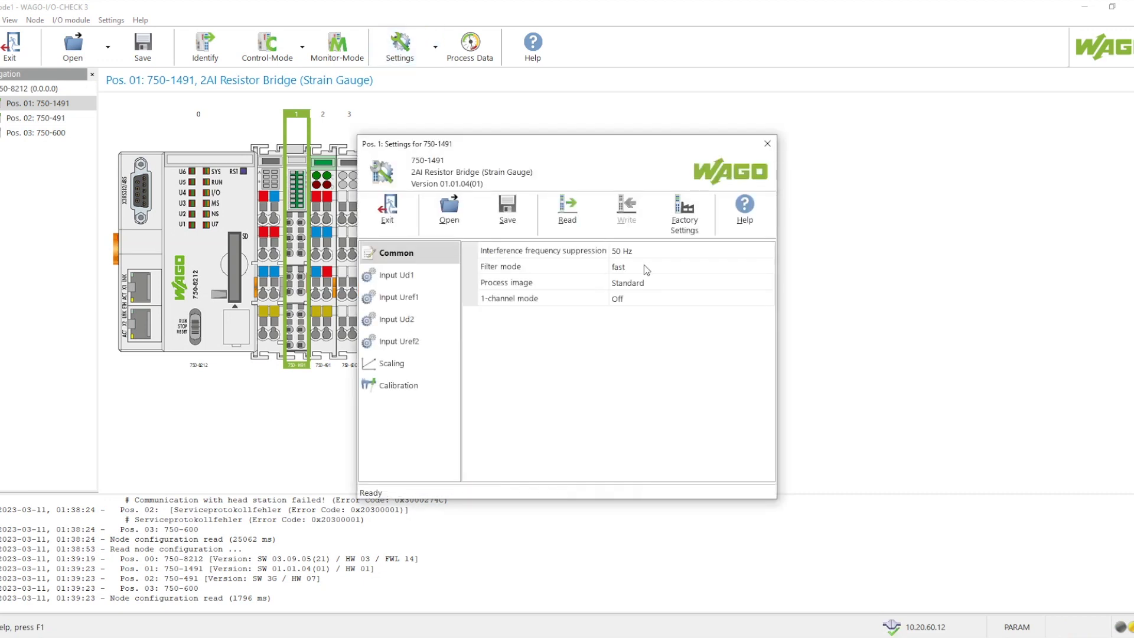
Examine the bridge voltage and smoothing options of Input Ud1, keeping ±120 mV and deactivated smoothing
{"action": "left_click", "coordinate": [401, 279]}
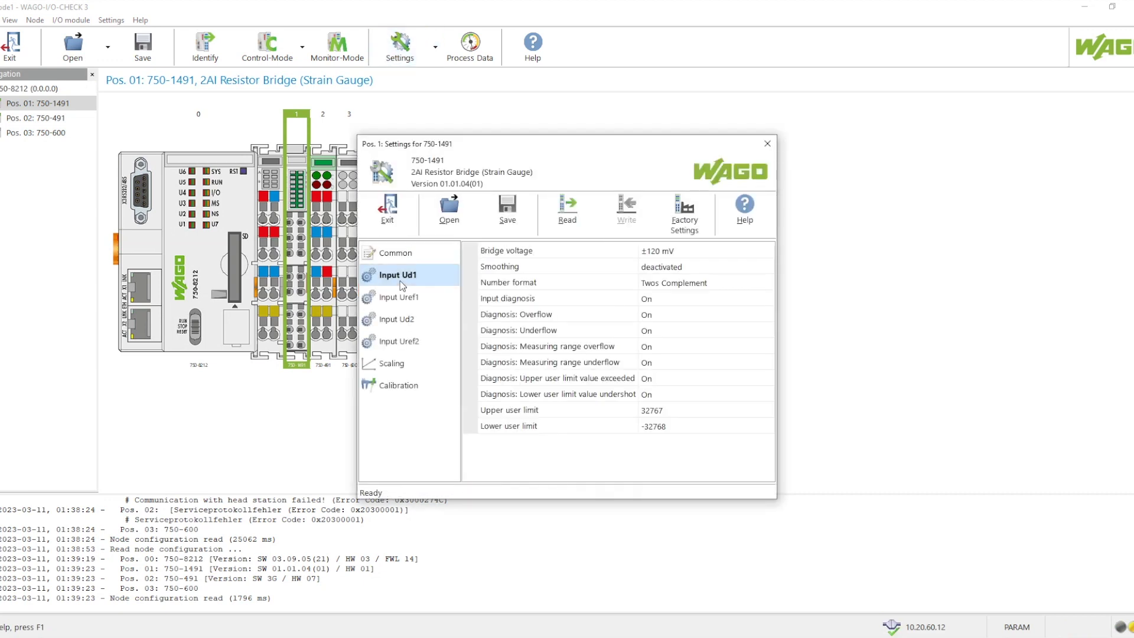
{"action": "left_click", "coordinate": [725, 250]}
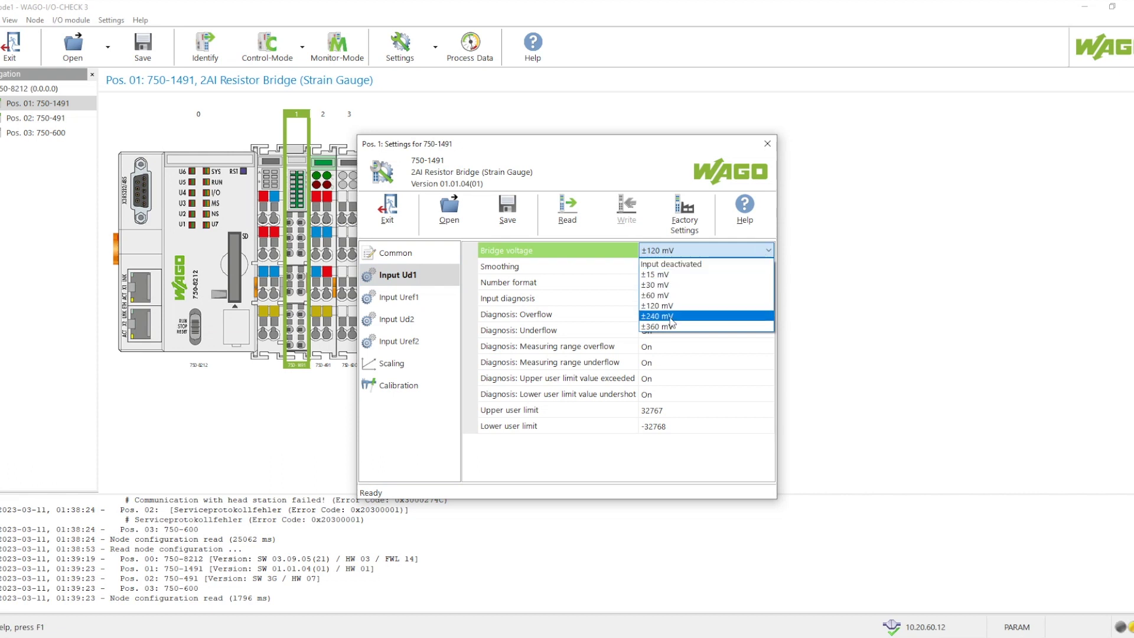
{"action": "left_click", "coordinate": [668, 306]}
{"action": "left_click", "coordinate": [674, 271]}
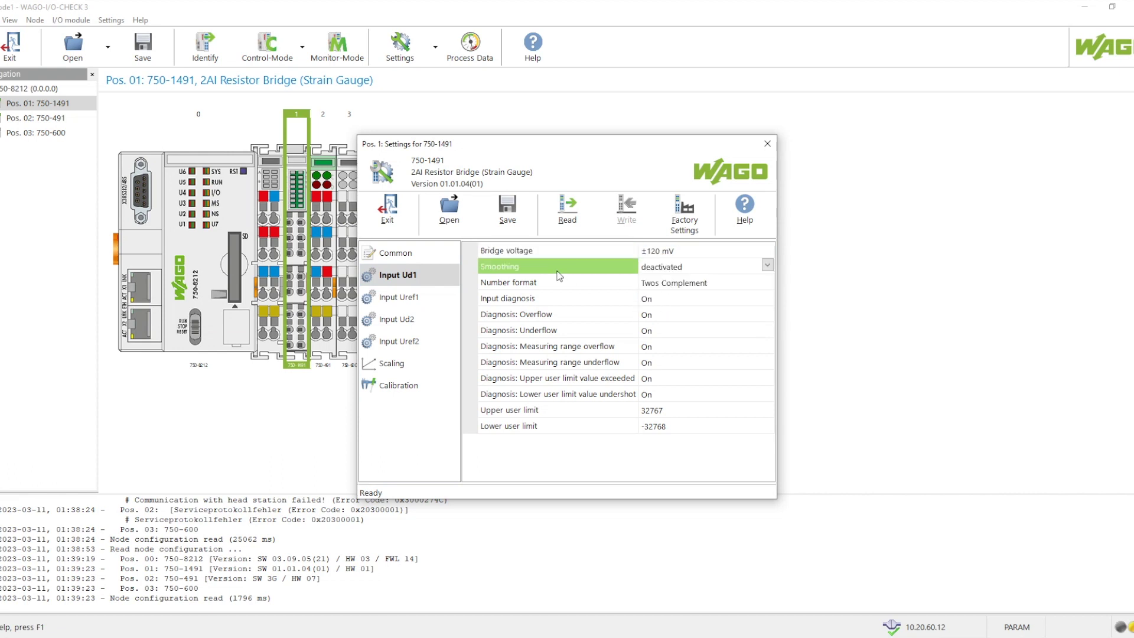
{"action": "left_click", "coordinate": [676, 273]}
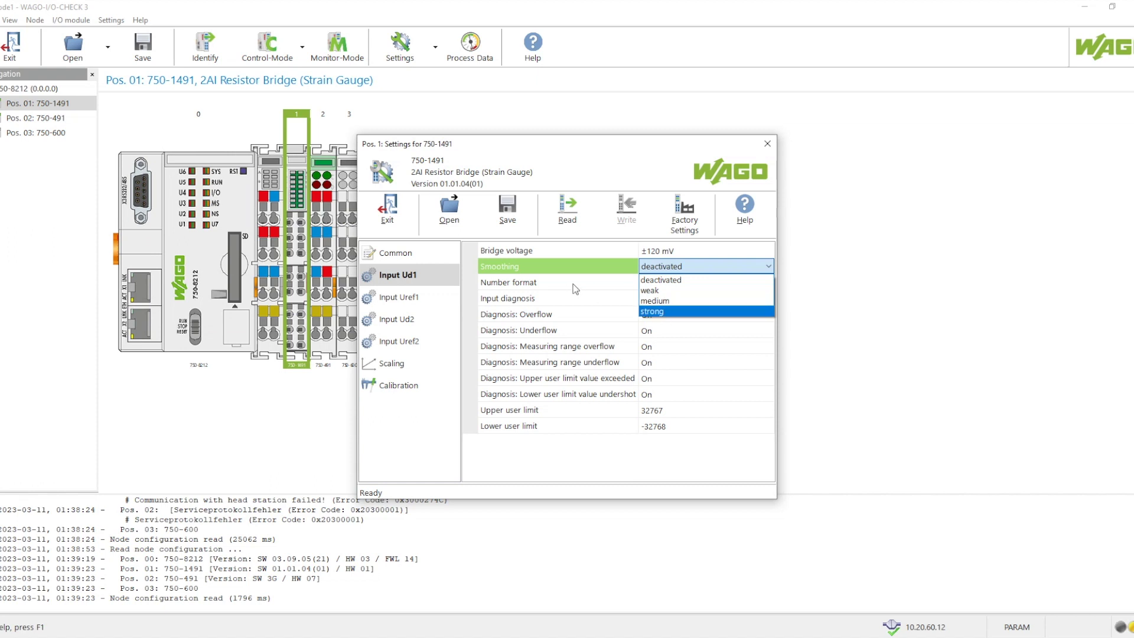
{"action": "left_click", "coordinate": [557, 273]}
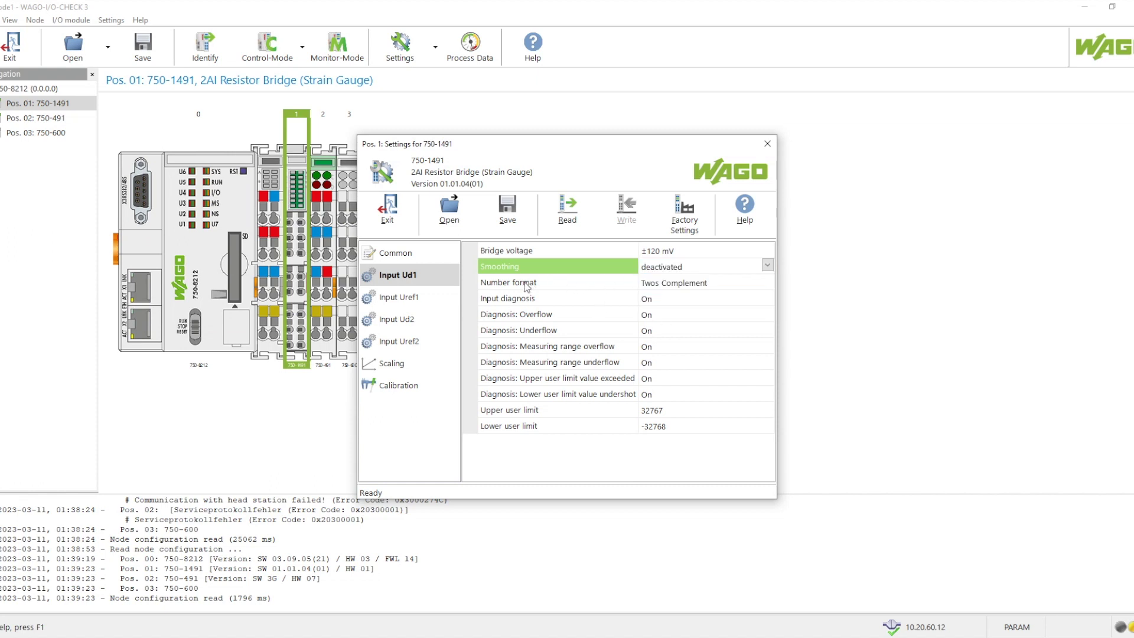
Review the input diagnosis, underflow and measuring range overflow parameters of Input Ud1
{"action": "left_click", "coordinate": [532, 316]}
{"action": "left_click", "coordinate": [509, 301]}
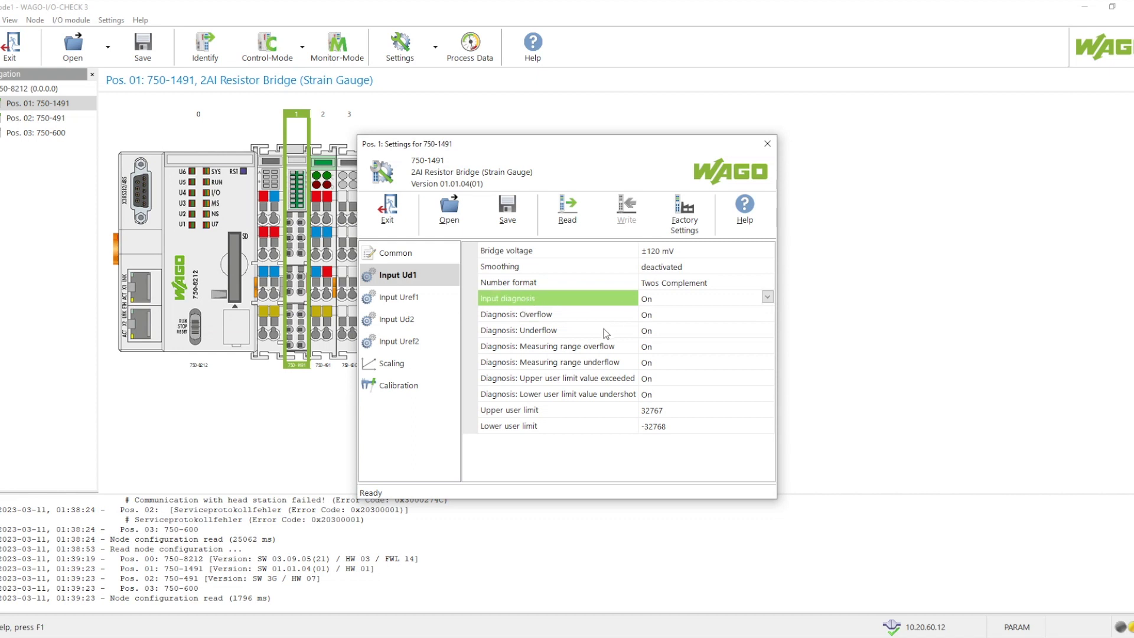
{"action": "left_click", "coordinate": [608, 331]}
{"action": "left_click", "coordinate": [647, 329]}
{"action": "left_click", "coordinate": [650, 343]}
{"action": "left_click", "coordinate": [584, 345]}
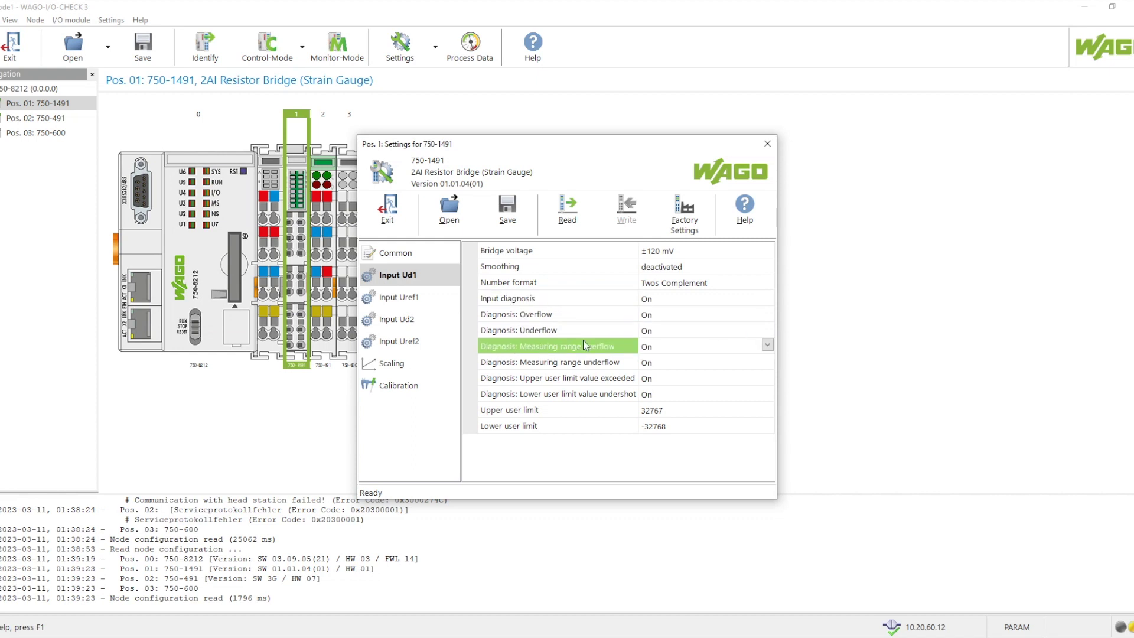
Examine the reference voltage options of Input Uref1, keeping 5 V (internal)
{"action": "left_click", "coordinate": [399, 297]}
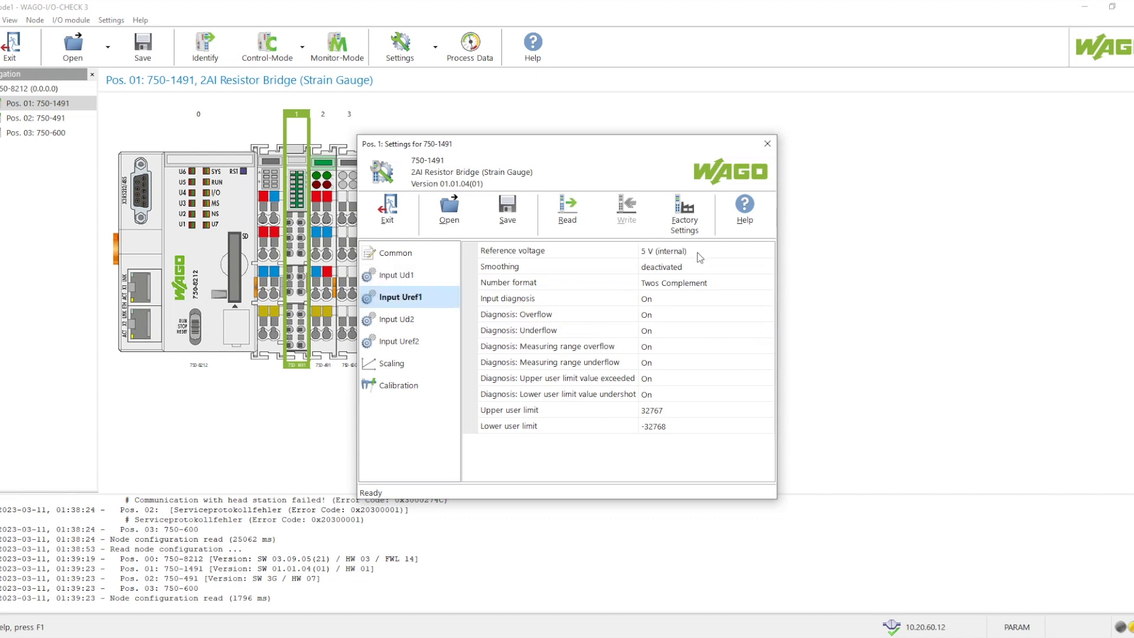
{"action": "left_click", "coordinate": [701, 254]}
{"action": "left_click", "coordinate": [733, 255]}
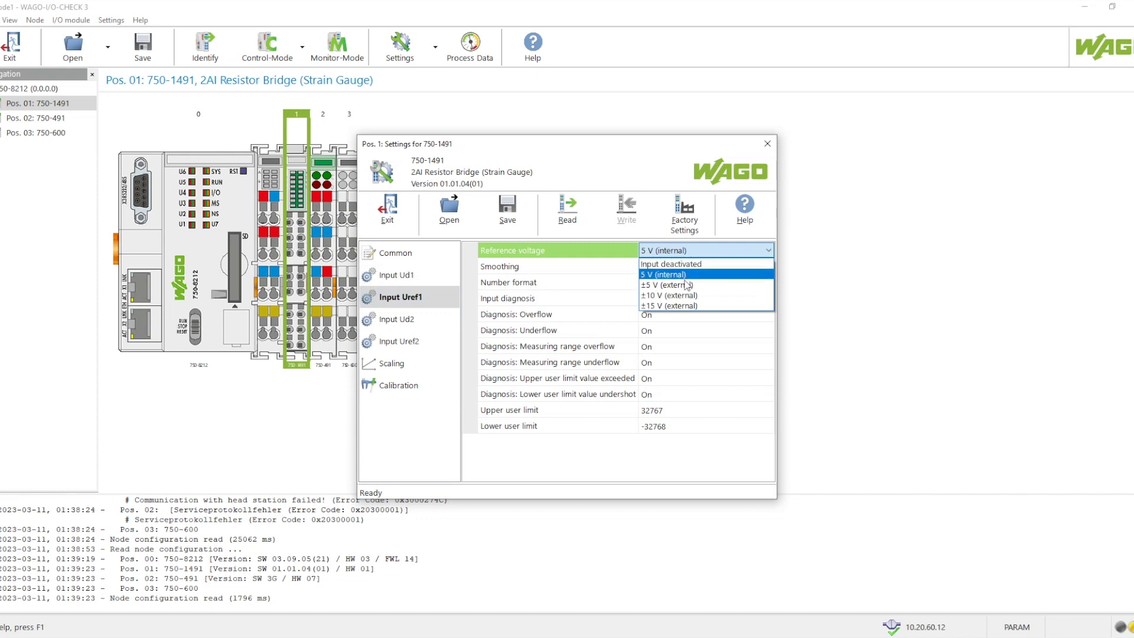
{"action": "left_click", "coordinate": [678, 275]}
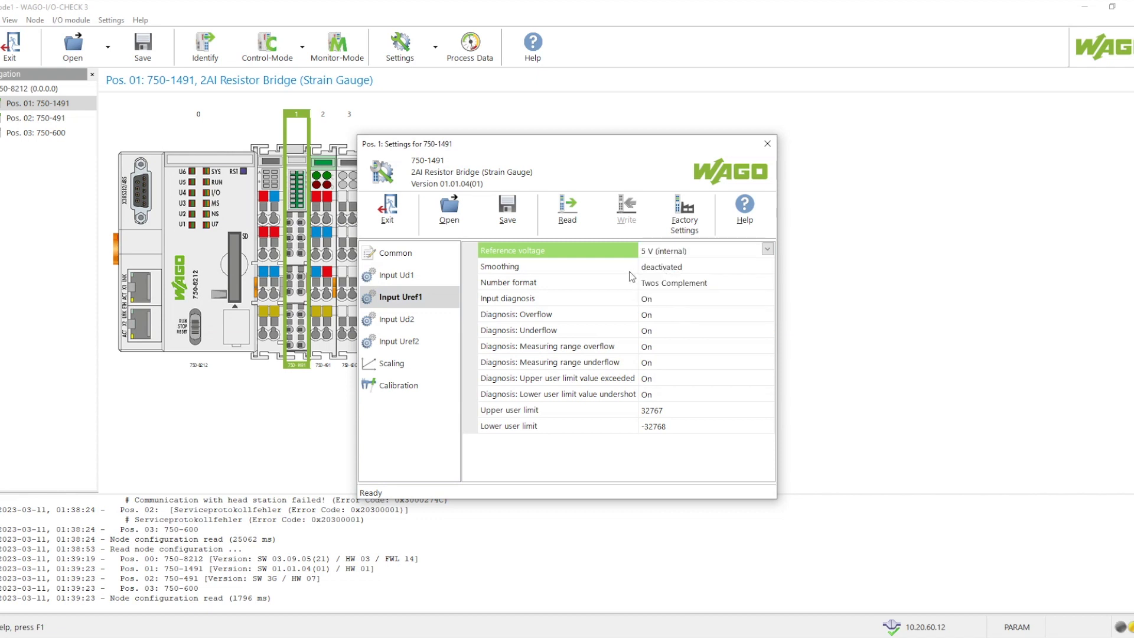
Review the upper and lower user limits of Input Uref1, and look through the parameters of Inputs Ud2 and Uref2
{"action": "left_click", "coordinate": [485, 409]}
{"action": "left_click", "coordinate": [548, 426]}
{"action": "left_click", "coordinate": [667, 411]}
{"action": "left_click", "coordinate": [684, 427]}
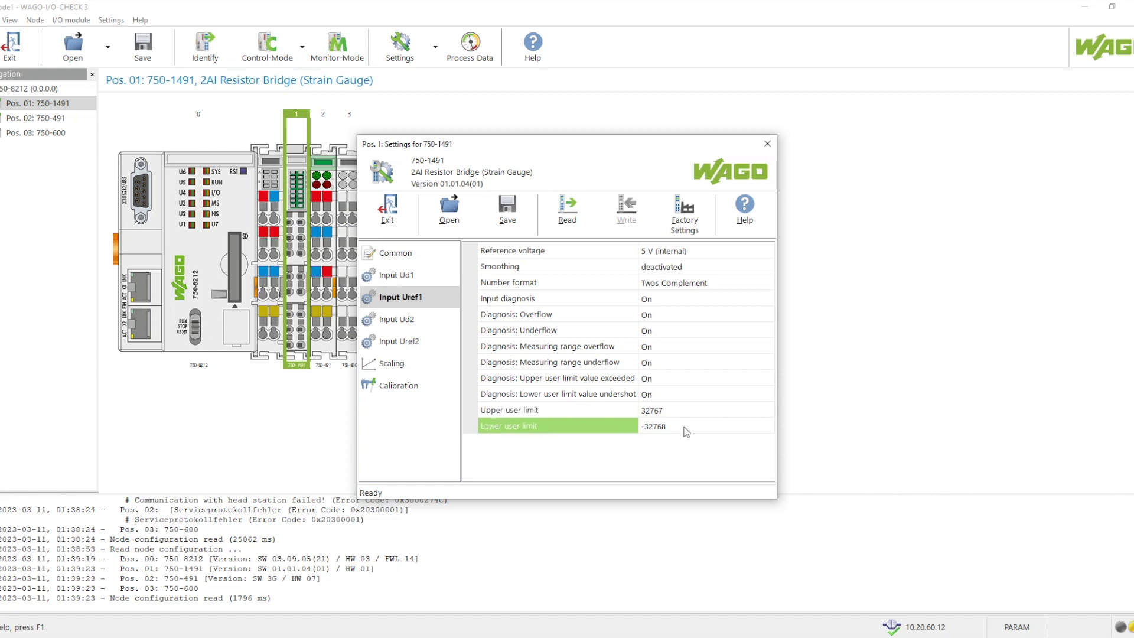
{"action": "left_click", "coordinate": [378, 319]}
{"action": "left_click", "coordinate": [393, 342]}
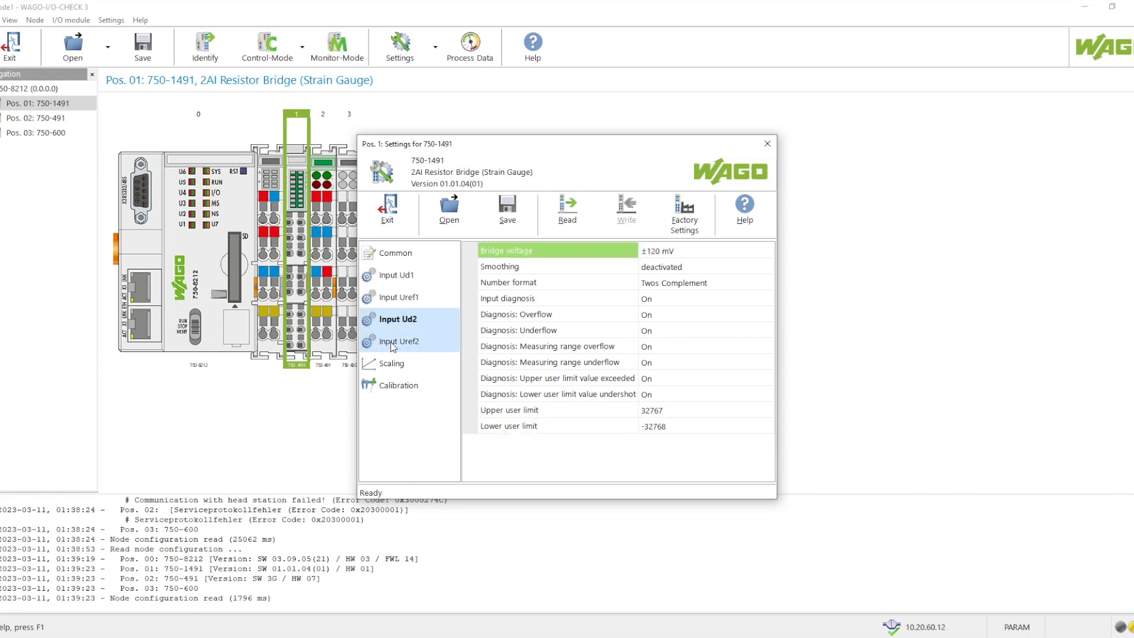
Review the scaling of Inputs Ud1, Uref1, Ud2 and Uref2, and enable user scaling for Input Uref2
{"action": "key", "text": "Down"}
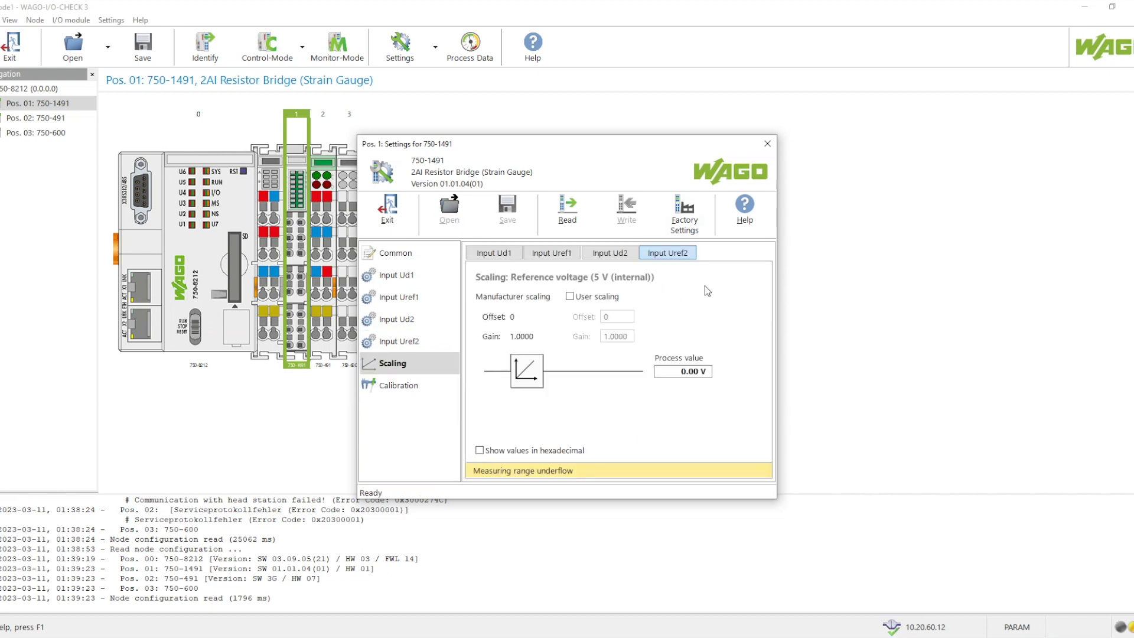
{"action": "left_click", "coordinate": [495, 253]}
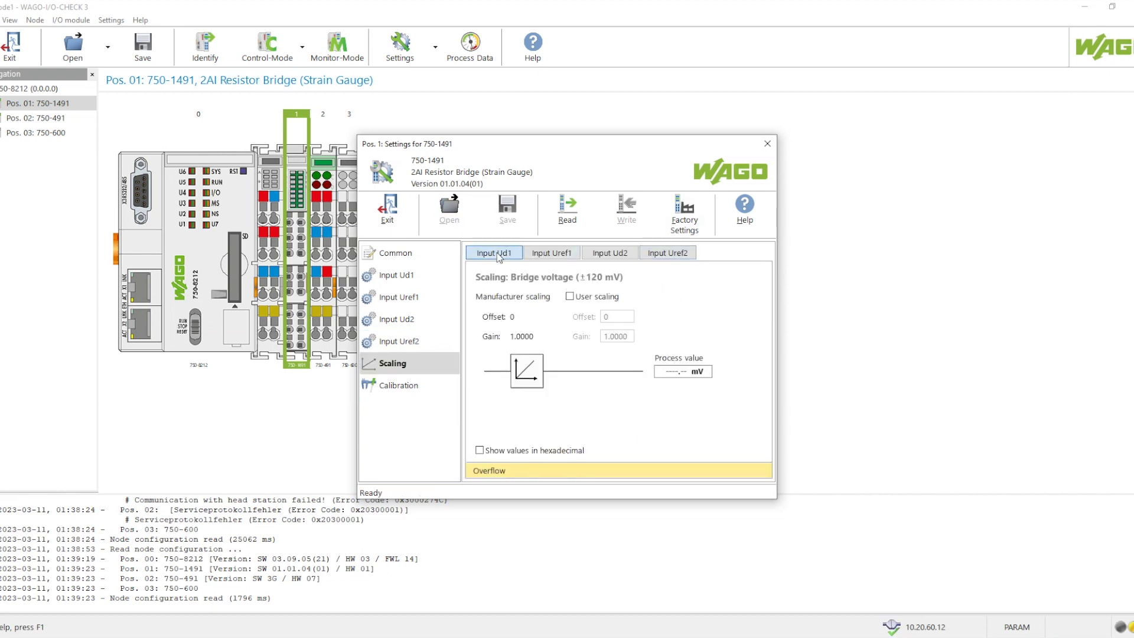
{"action": "left_click", "coordinate": [553, 253]}
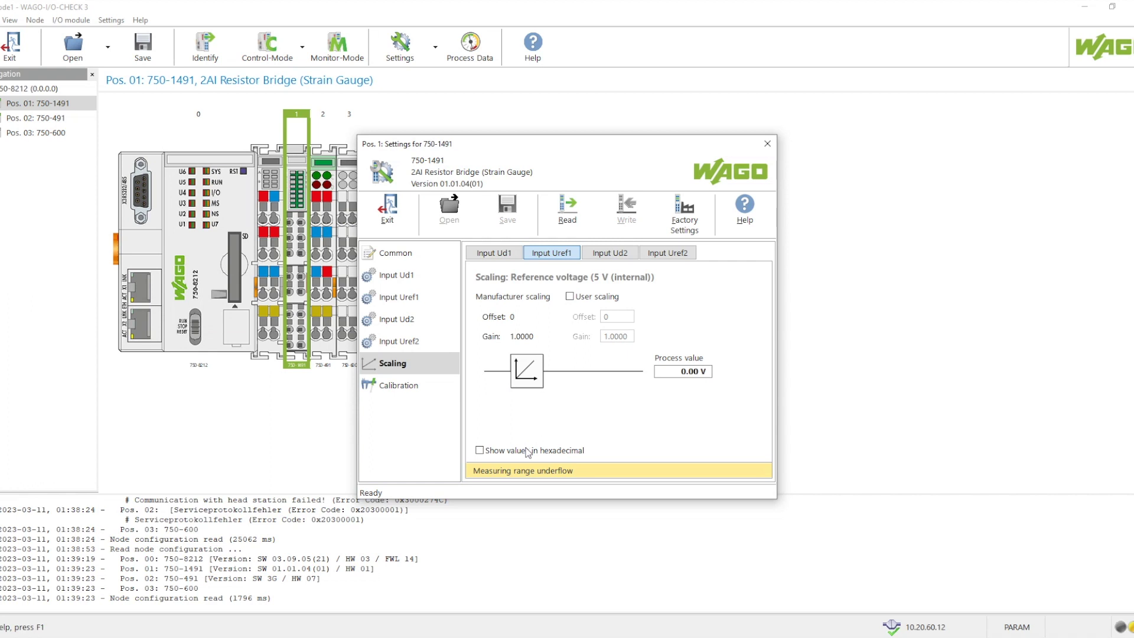
{"action": "left_click", "coordinate": [618, 255]}
{"action": "left_click", "coordinate": [666, 256]}
{"action": "left_click", "coordinate": [570, 296]}
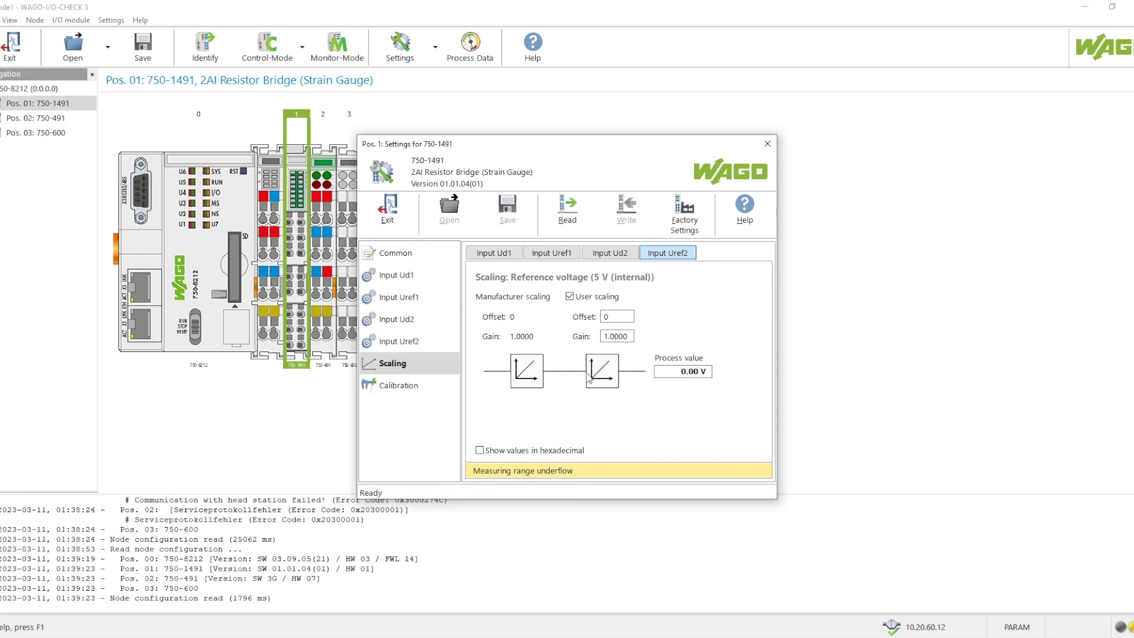
Start the calibration wizard for Input Uref2 to view its offset correction, and cancel the wizard
{"action": "left_click", "coordinate": [398, 386]}
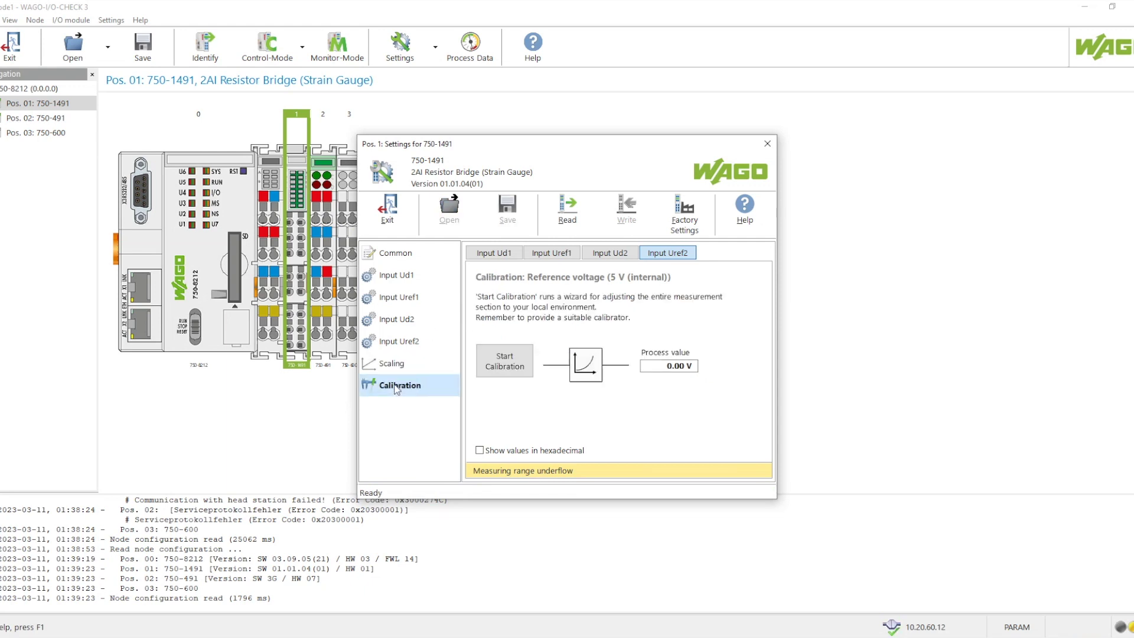
{"action": "left_click", "coordinate": [504, 366]}
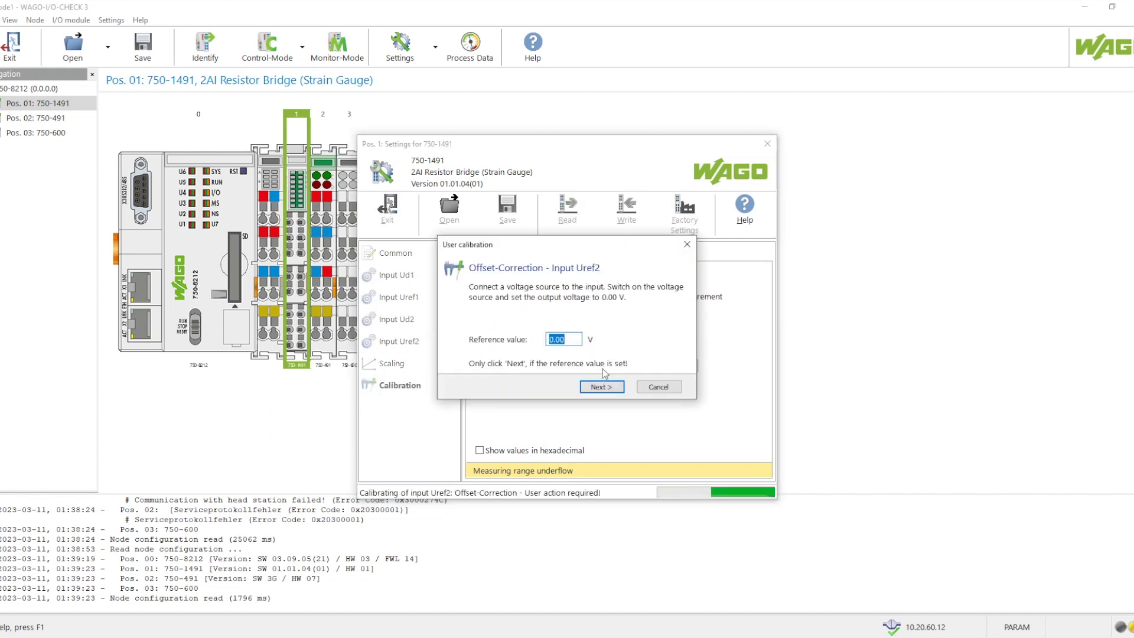
{"action": "left_click", "coordinate": [666, 387]}
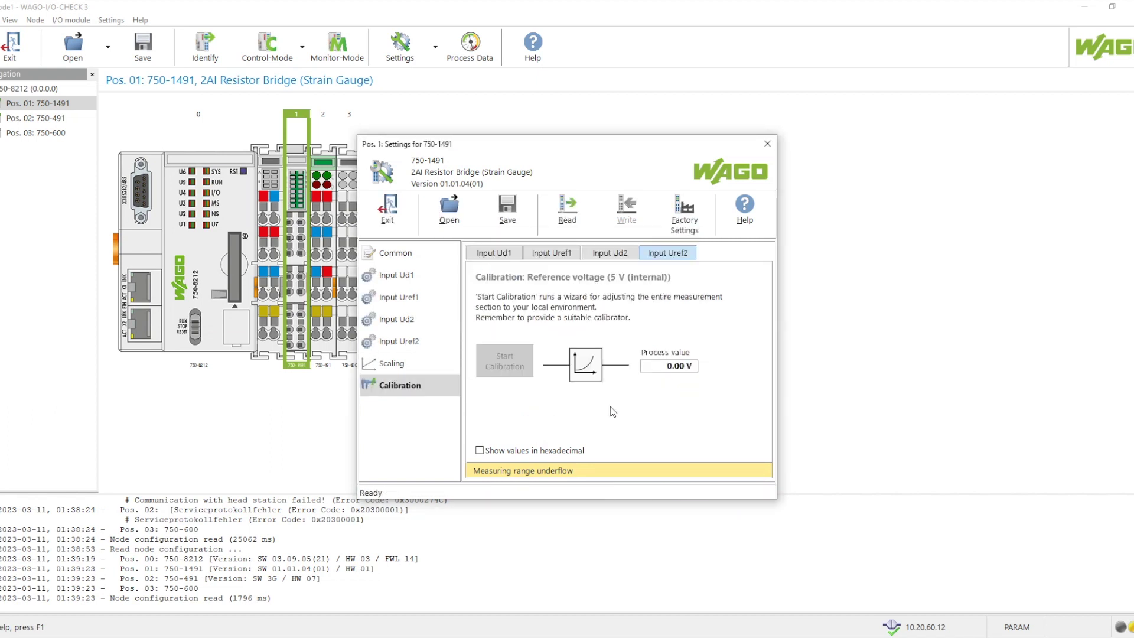
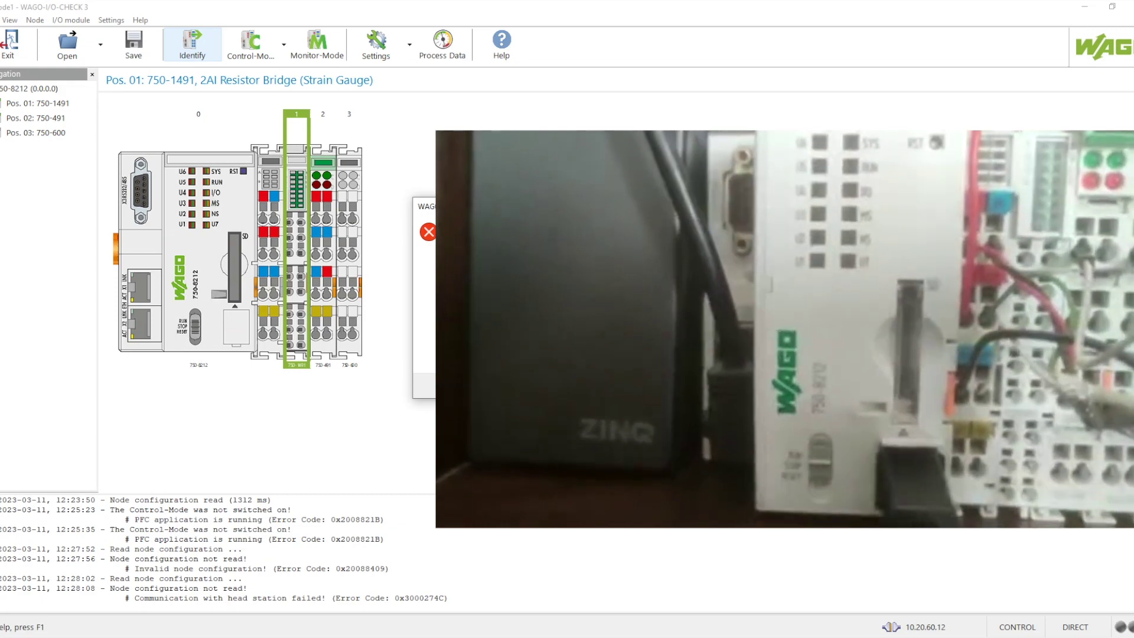
In CODESYS, scan Pfc200Bus for connected devices and copy the missing 75x-466 and 75x-554 modules into the project
{"action": "key", "text": "Return"}
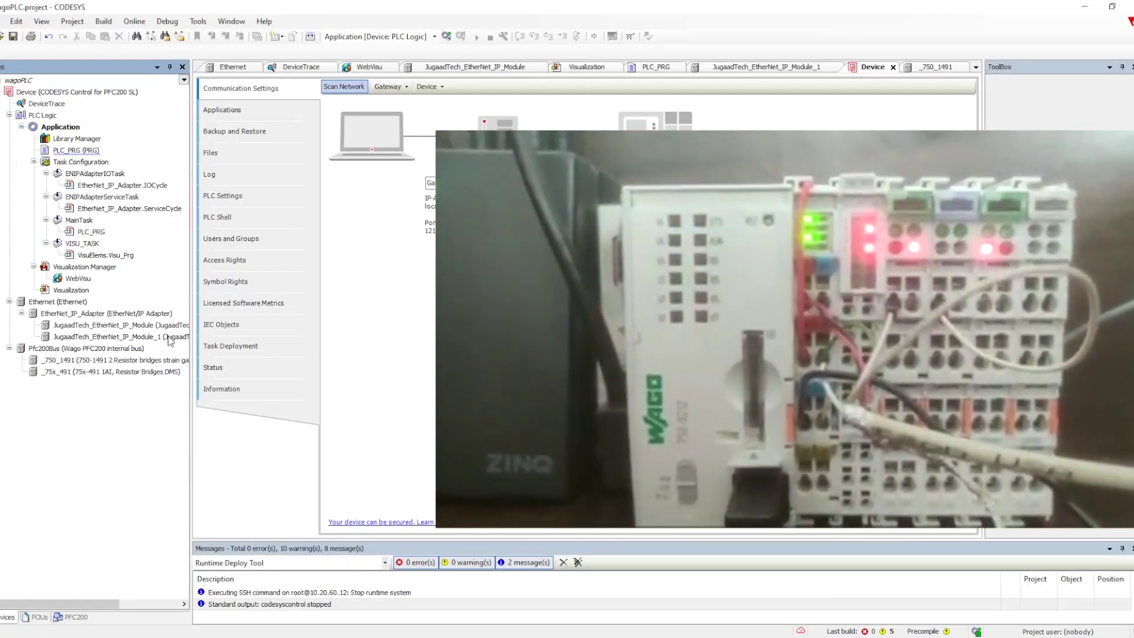
{"action": "left_click", "coordinate": [44, 348]}
{"action": "right_click", "coordinate": [68, 349]}
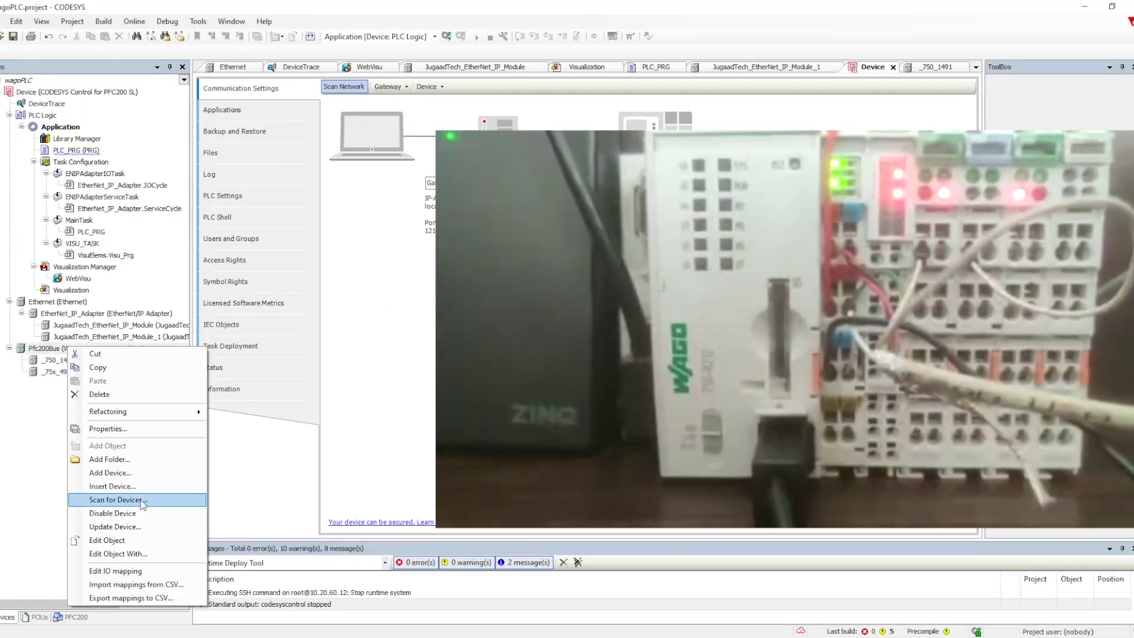
{"action": "left_click", "coordinate": [141, 501]}
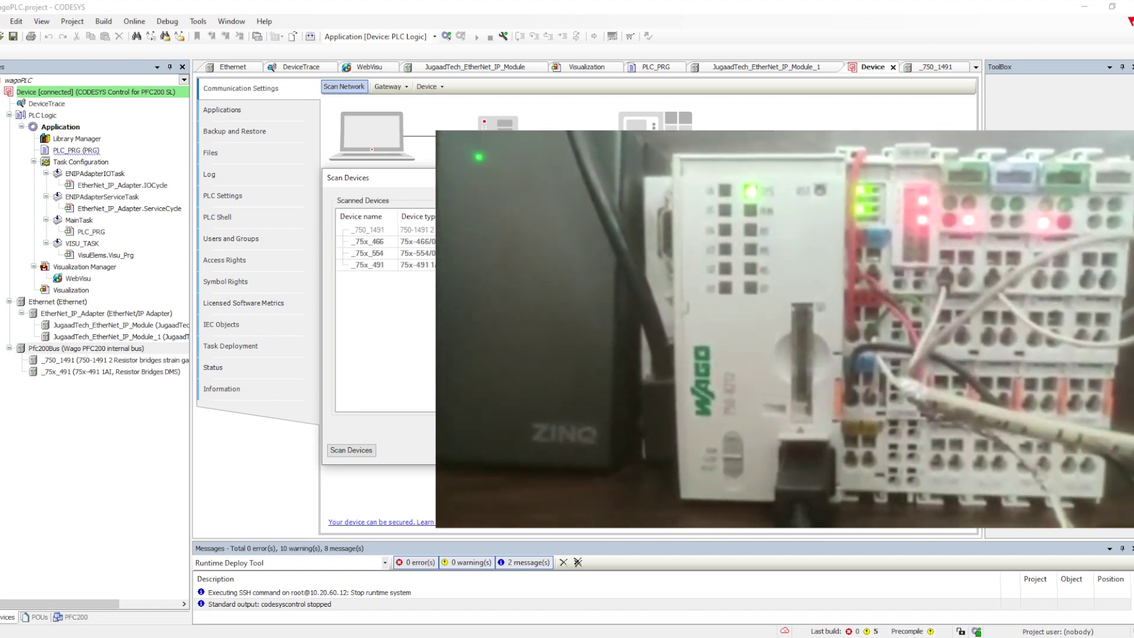
{"action": "key", "text": "Return"}
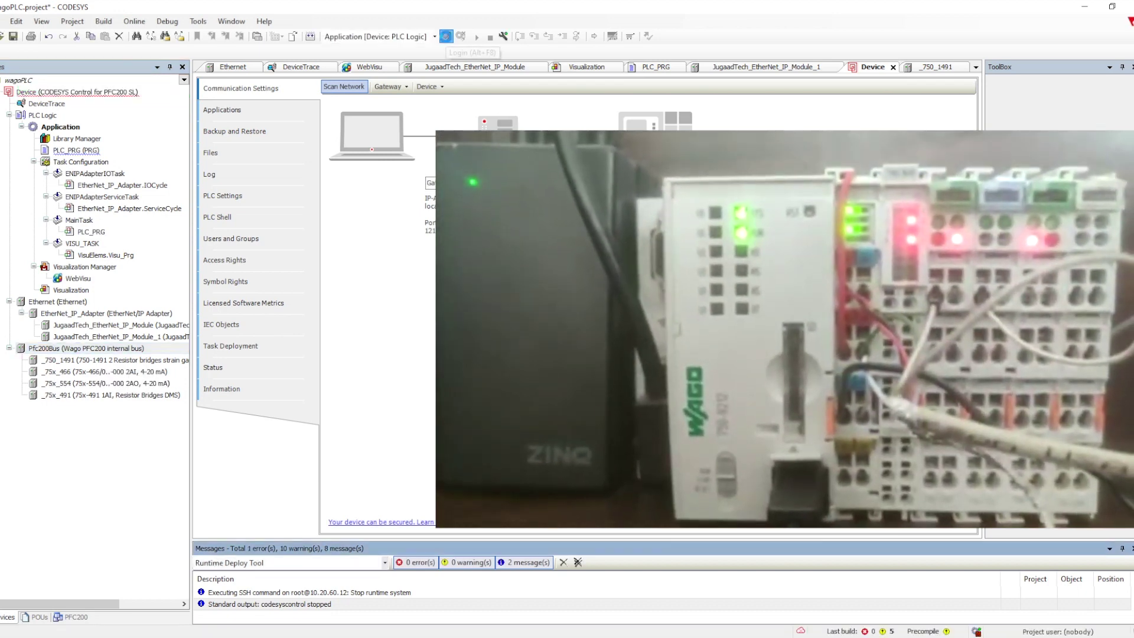
Log in to the PFC200 and load the modified application onto the controller
{"action": "left_click", "coordinate": [446, 36]}
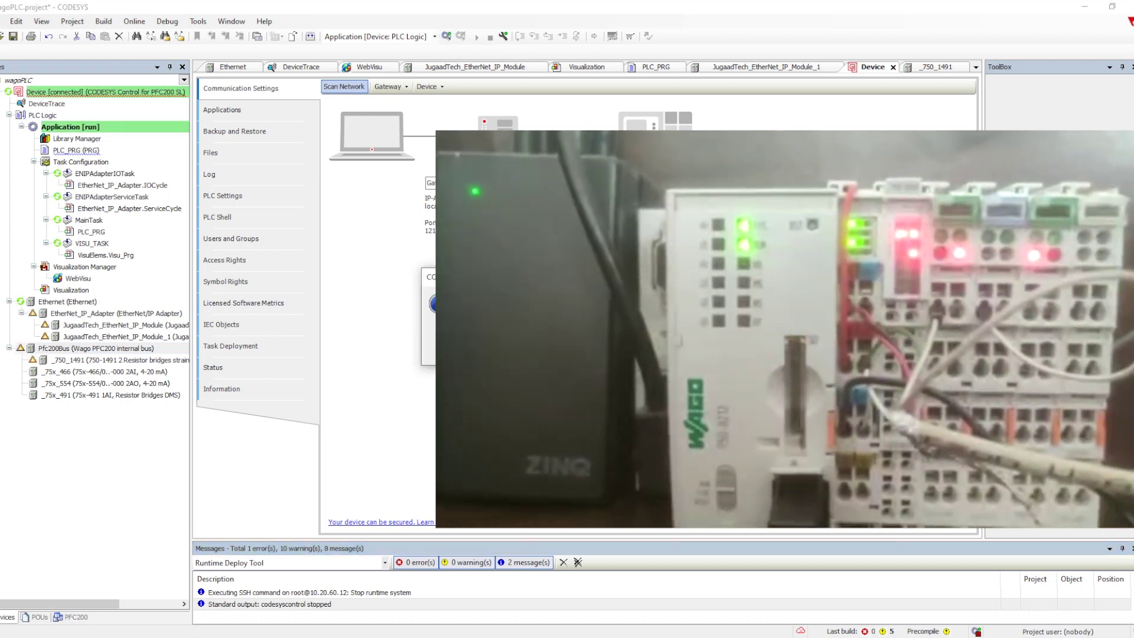
{"action": "key", "text": "Return"}
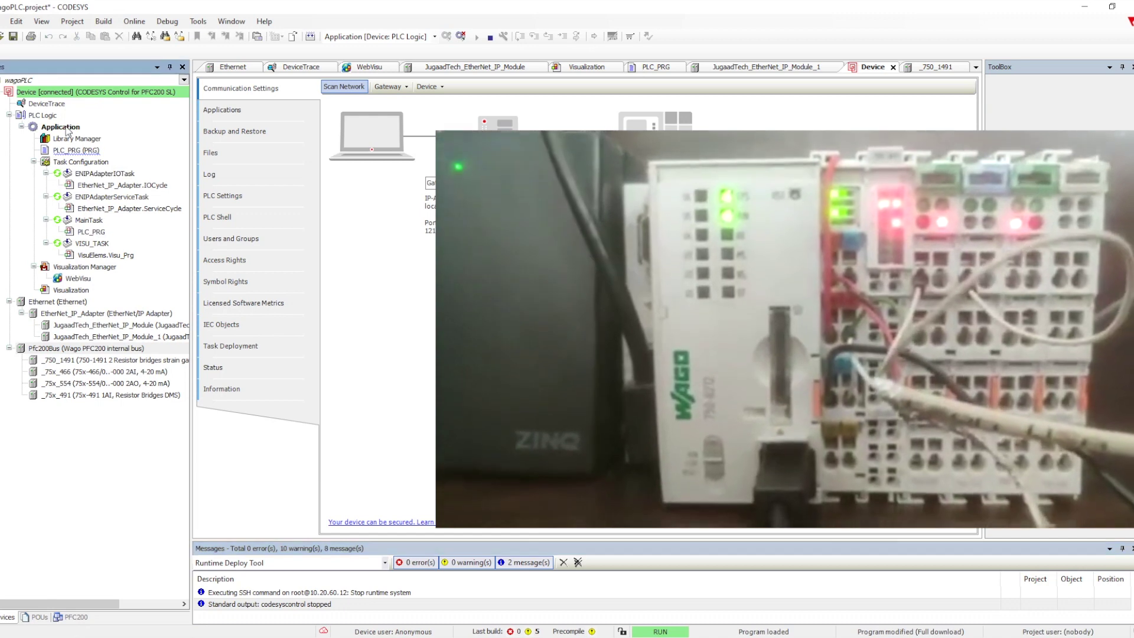
{"action": "right_click", "coordinate": [65, 127]}
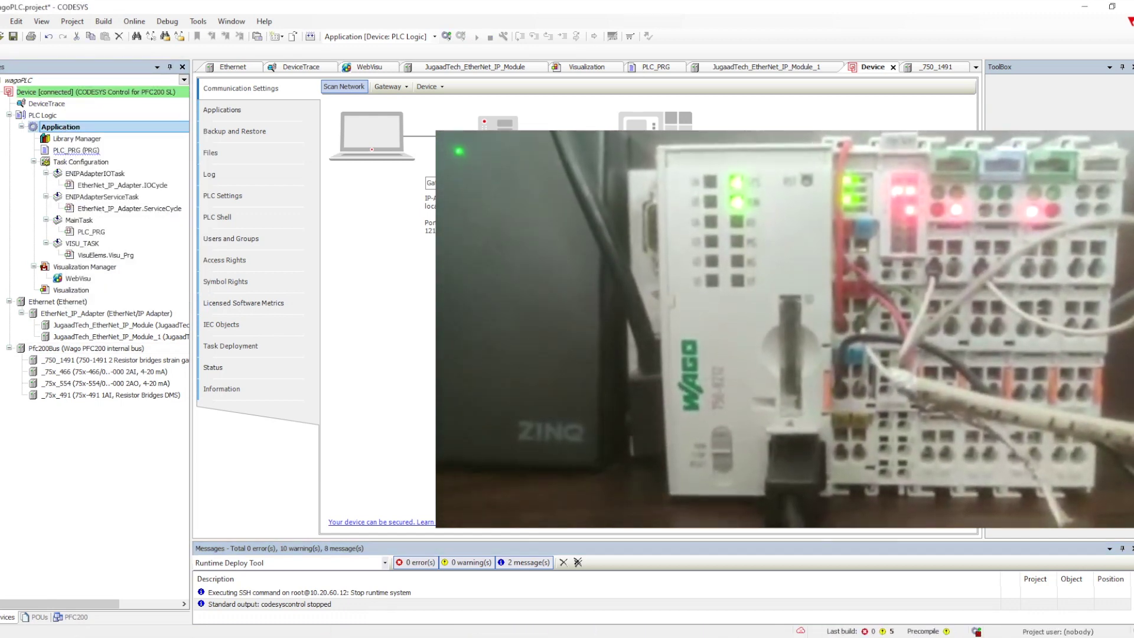
{"action": "left_click", "coordinate": [447, 36]}
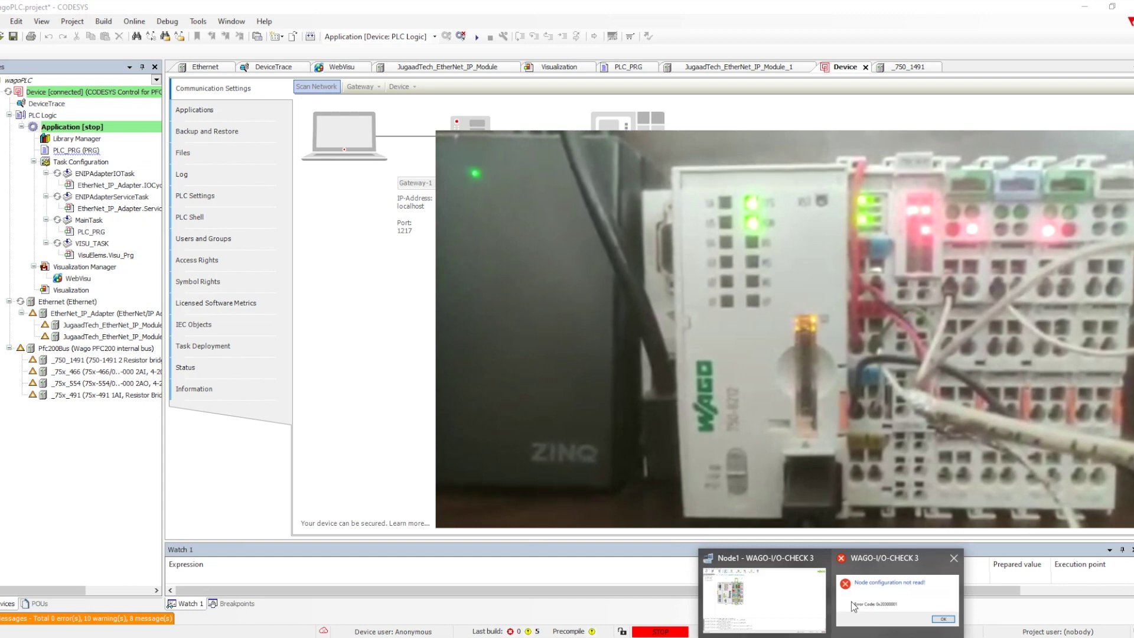
Switch to WAGO-I/O-CHECK 3 and identify the connected node to read its configuration again
{"action": "left_click", "coordinate": [763, 568]}
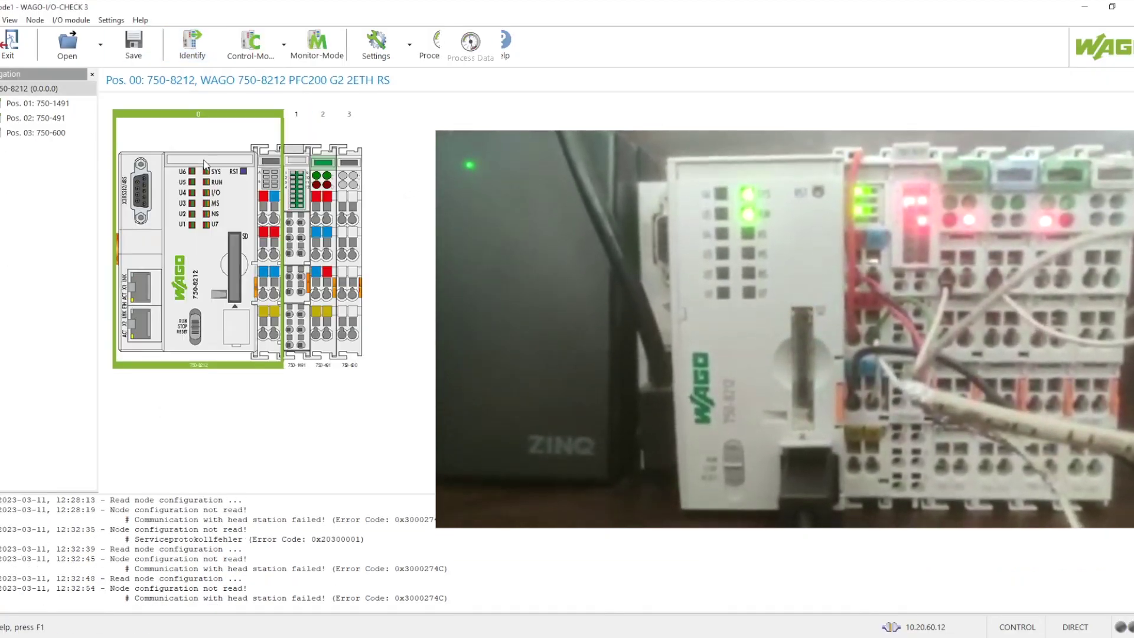
{"action": "left_click", "coordinate": [321, 248]}
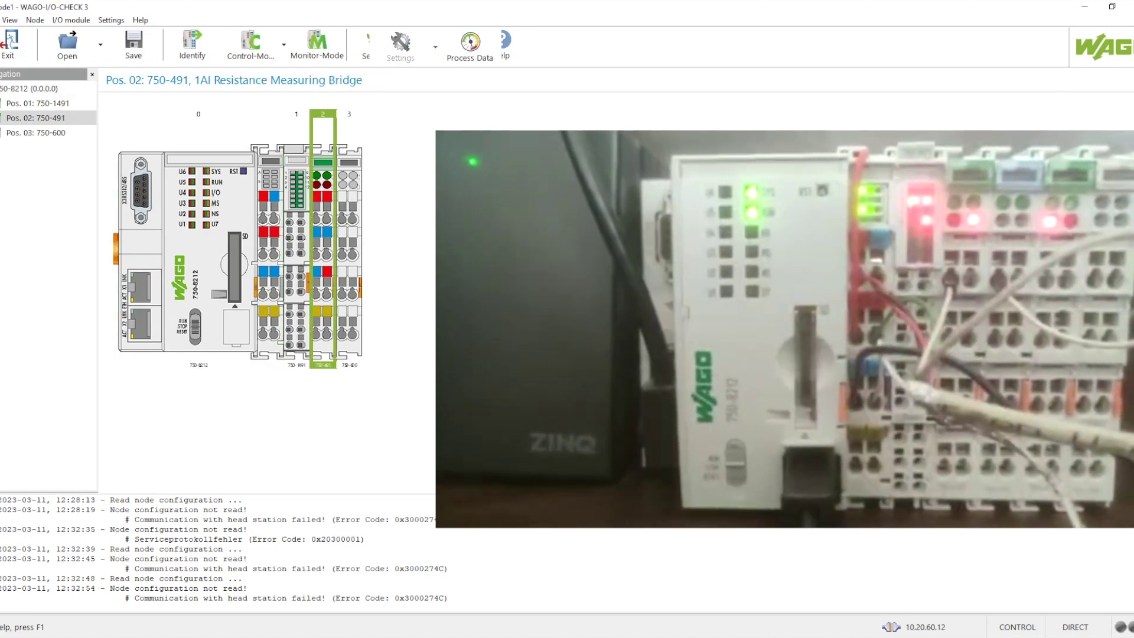
{"action": "left_click", "coordinate": [193, 46]}
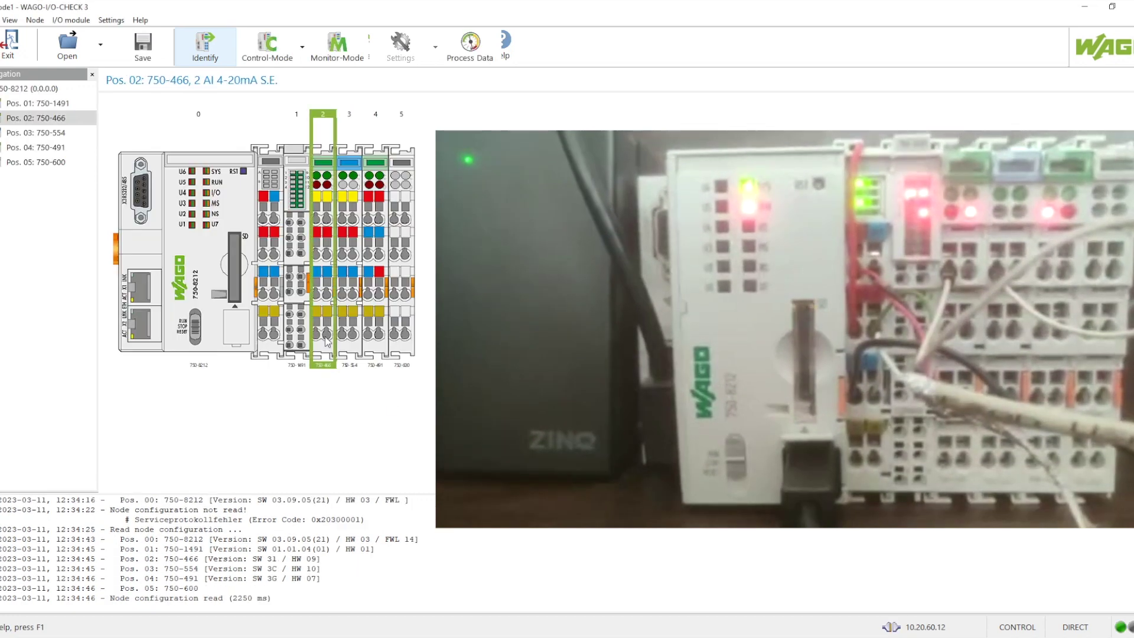
Show the analog inputs of the 750-466 module at position 2 and try to switch on Control-Mode, choosing the Collect variant
{"action": "right_click", "coordinate": [46, 121]}
{"action": "left_click", "coordinate": [77, 144]}
{"action": "left_click", "coordinate": [267, 46]}
{"action": "left_click", "coordinate": [267, 46]}
{"action": "left_click", "coordinate": [302, 46]}
{"action": "left_click", "coordinate": [289, 93]}
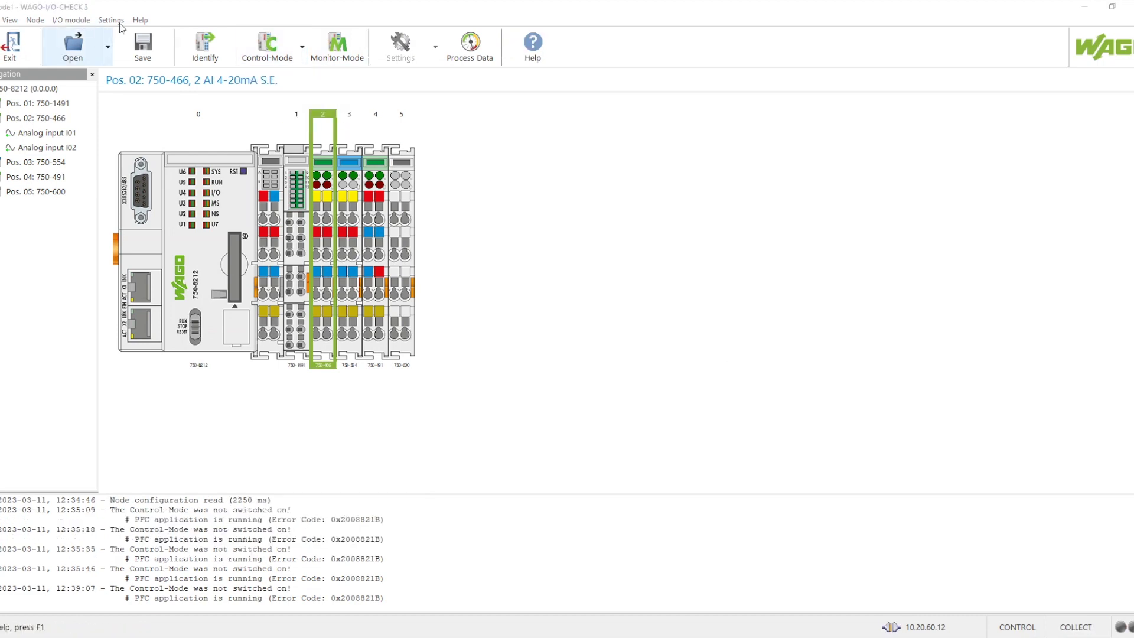
{"action": "left_click", "coordinate": [111, 20]}
{"action": "left_click", "coordinate": [125, 36]}
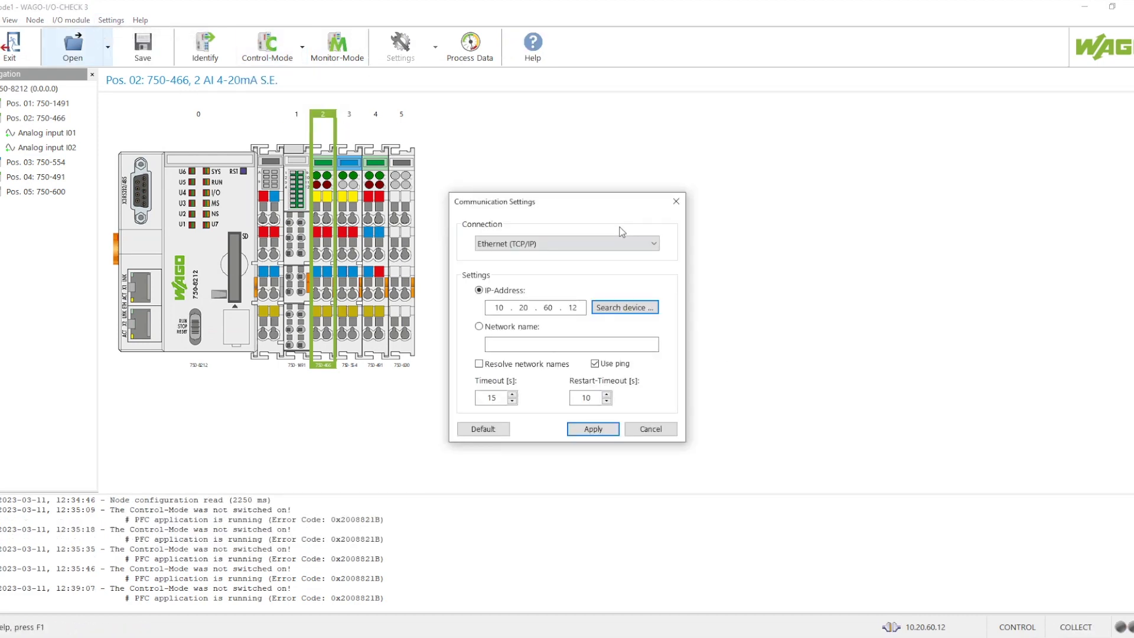
{"action": "left_click", "coordinate": [591, 244]}
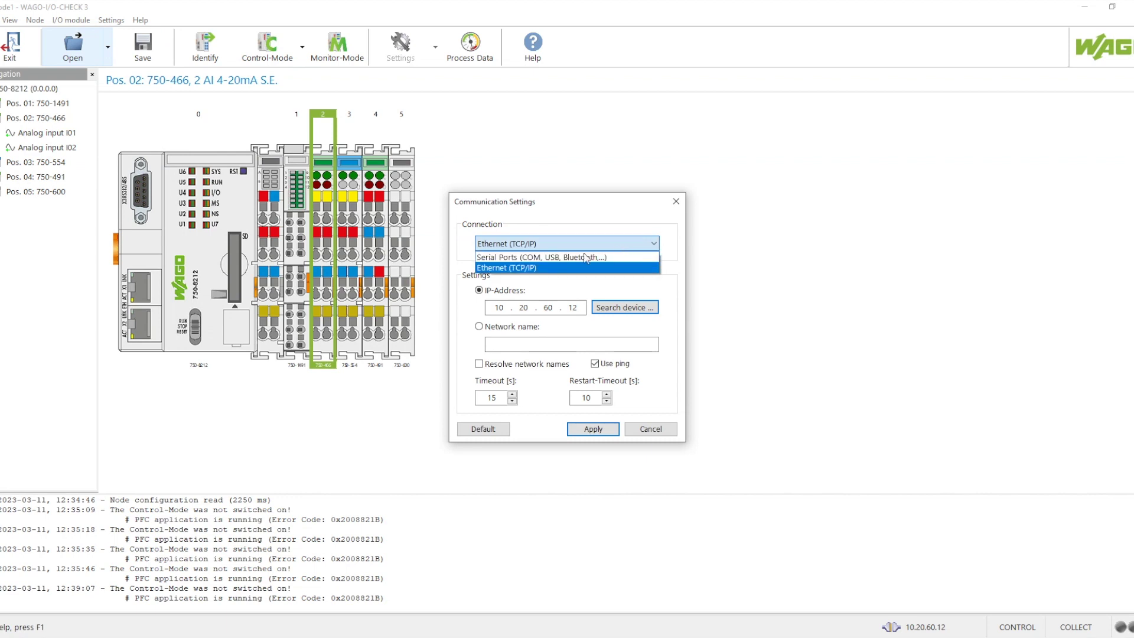
{"action": "left_click", "coordinate": [564, 259]}
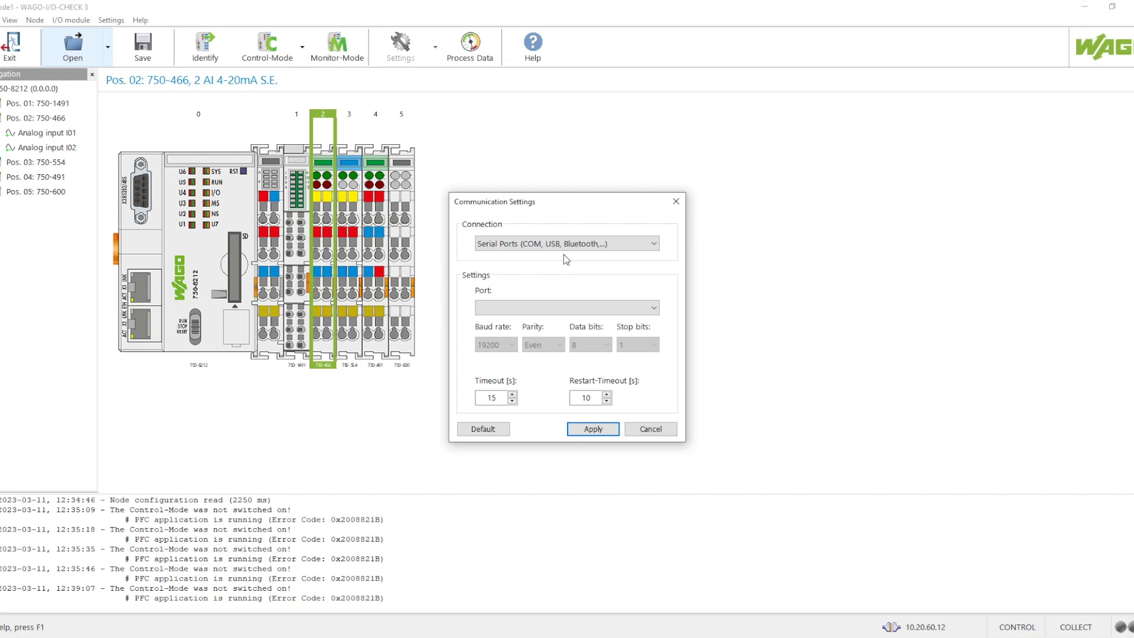
{"action": "left_click", "coordinate": [596, 307]}
{"action": "left_click", "coordinate": [651, 392]}
{"action": "left_click", "coordinate": [651, 429]}
Set the connection to Serial Ports with COM4: WAGO USB Service Cable, apply it, and read the connected node's configuration
{"action": "left_click", "coordinate": [111, 21]}
{"action": "left_click", "coordinate": [149, 35]}
{"action": "left_click", "coordinate": [587, 244]}
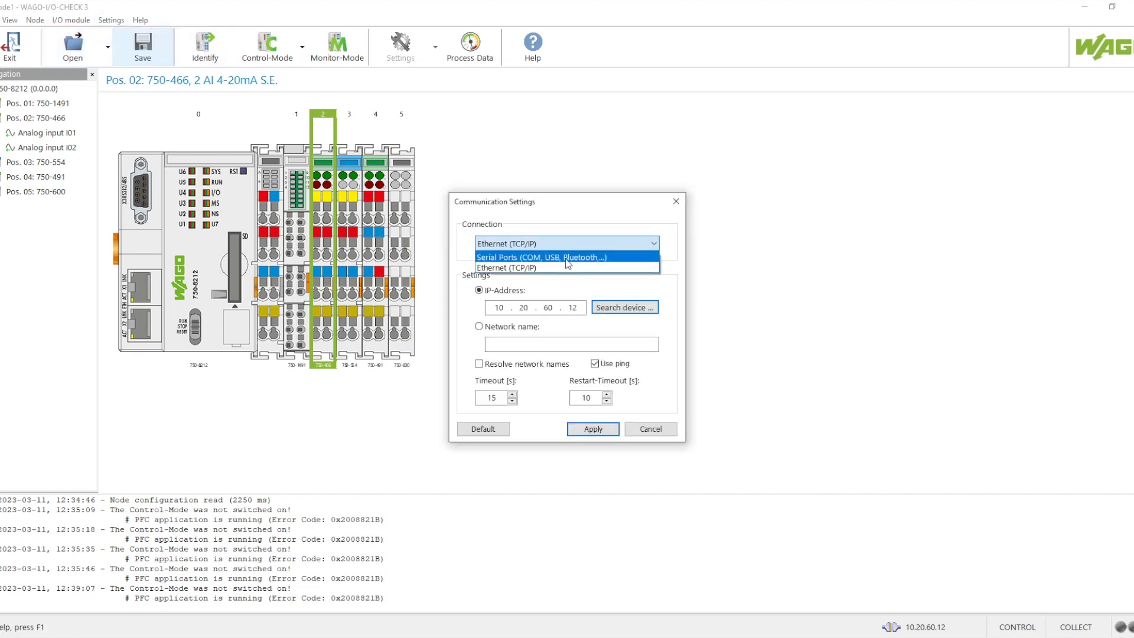
{"action": "left_click", "coordinate": [585, 258]}
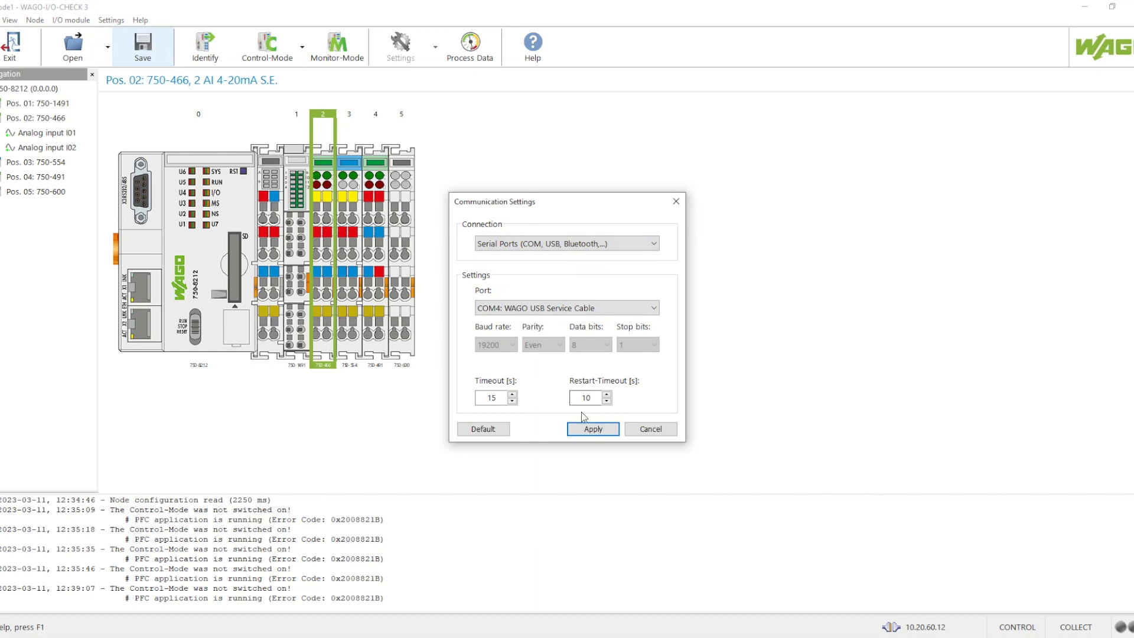
{"action": "left_click", "coordinate": [592, 430]}
{"action": "left_click", "coordinate": [211, 57]}
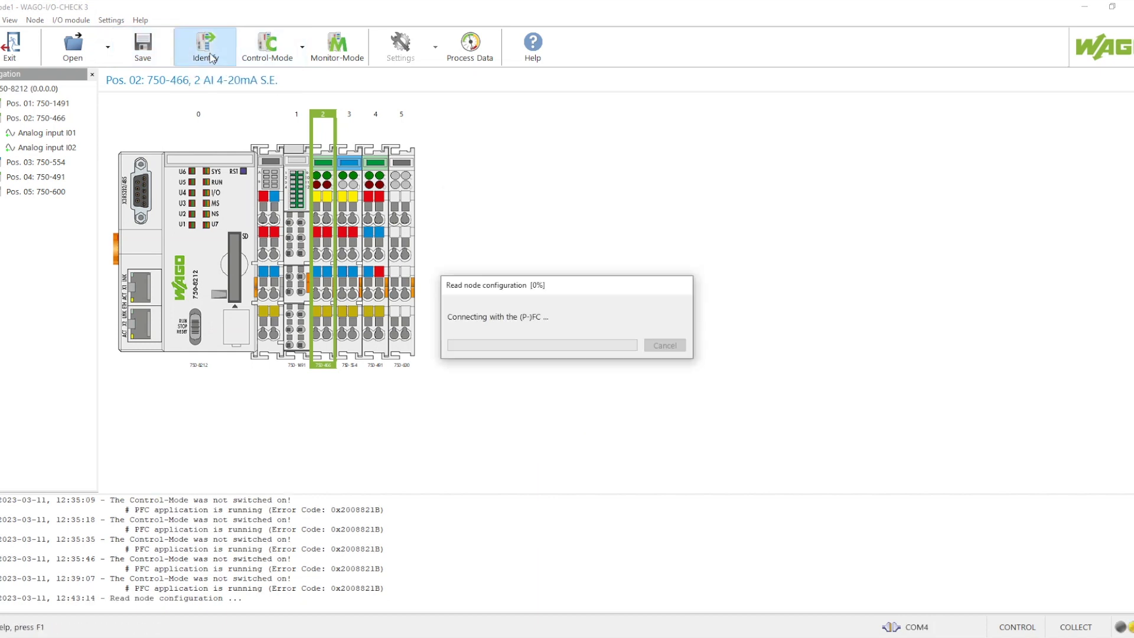
{"action": "left_click", "coordinate": [628, 345]}
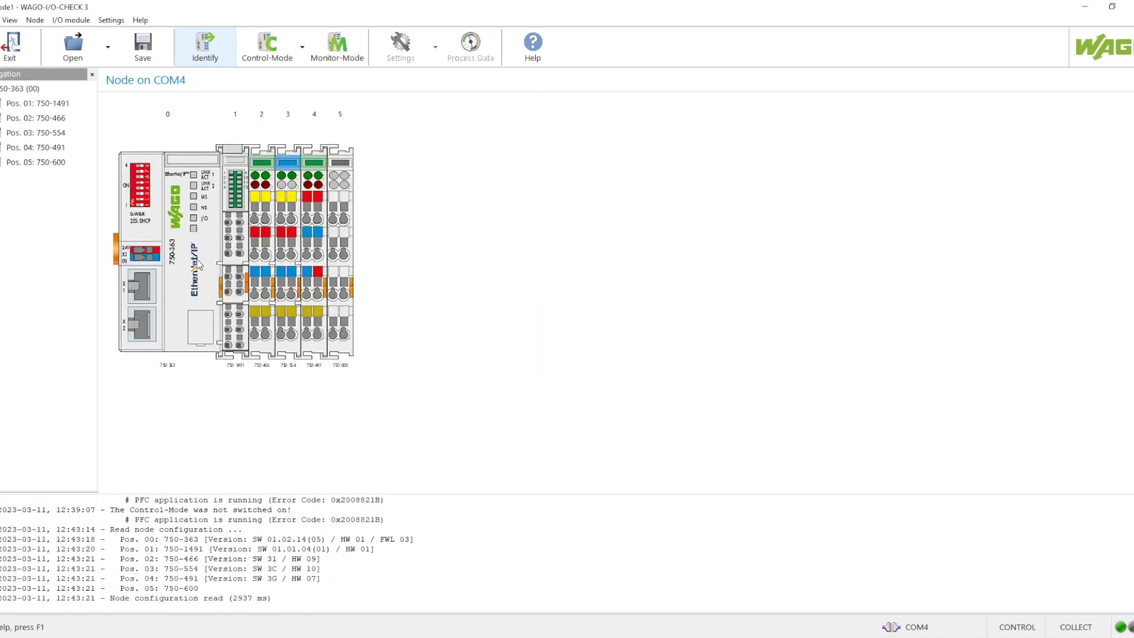
Open the settings of the 750-1491 strain gauge module at position 1 and view its input parameters
{"action": "left_click", "coordinate": [231, 284]}
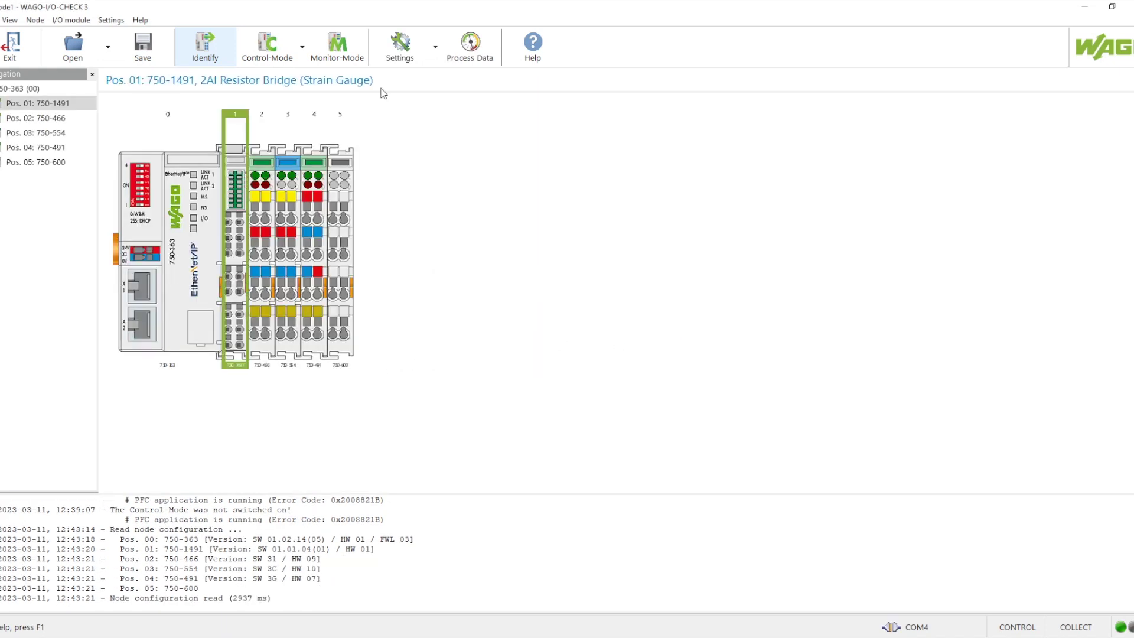
{"action": "left_click", "coordinate": [407, 46]}
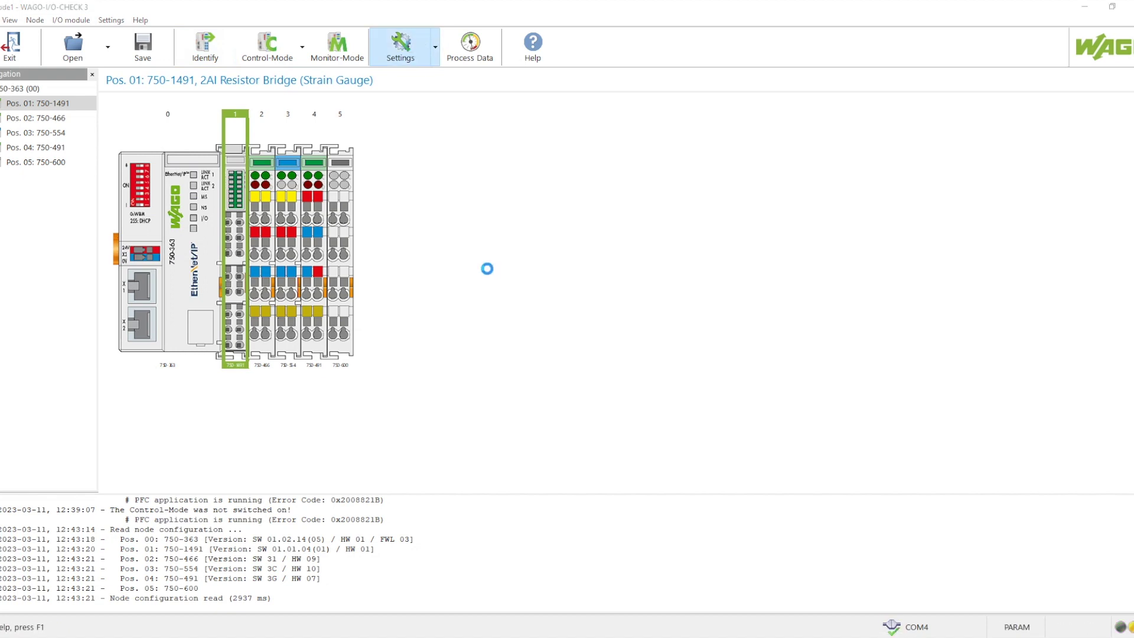
{"action": "left_click", "coordinate": [396, 278]}
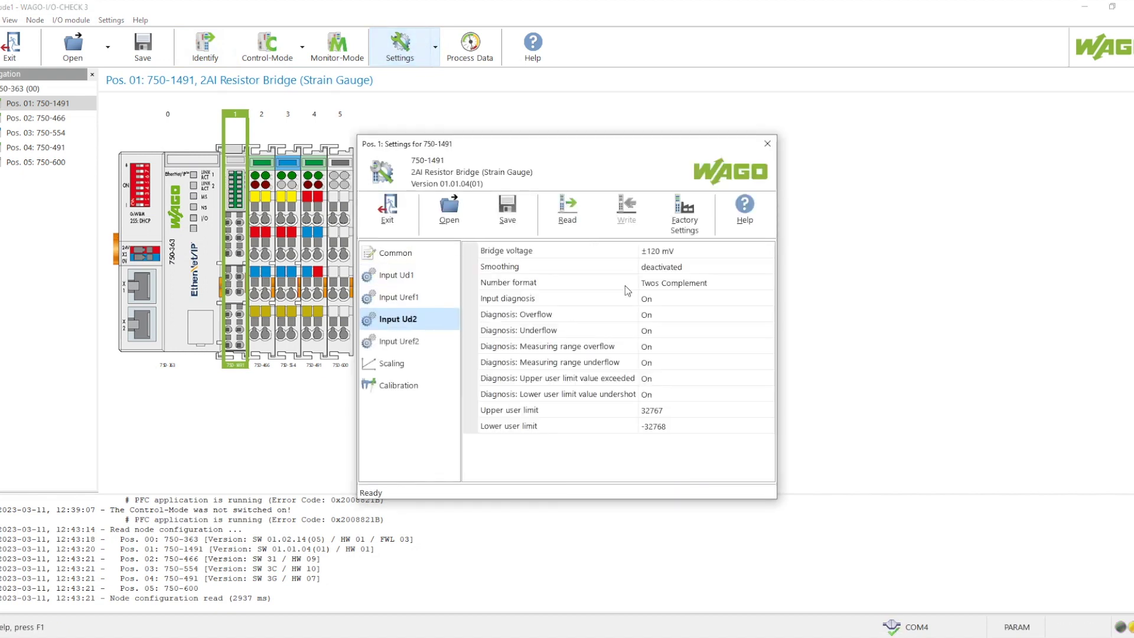
Leave the 750-1491 settings, show the module's analog inputs in Control-Mode (Collect), and send the output data
{"action": "left_click", "coordinate": [767, 144]}
{"action": "left_click", "coordinate": [470, 46]}
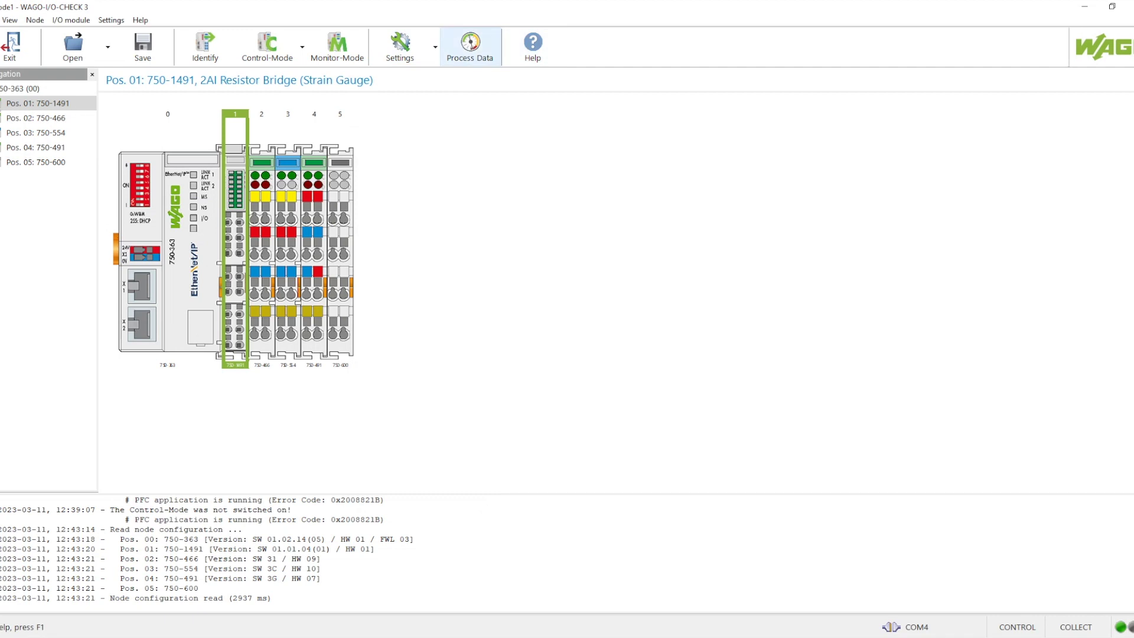
{"action": "right_click", "coordinate": [47, 119]}
{"action": "left_click", "coordinate": [82, 128]}
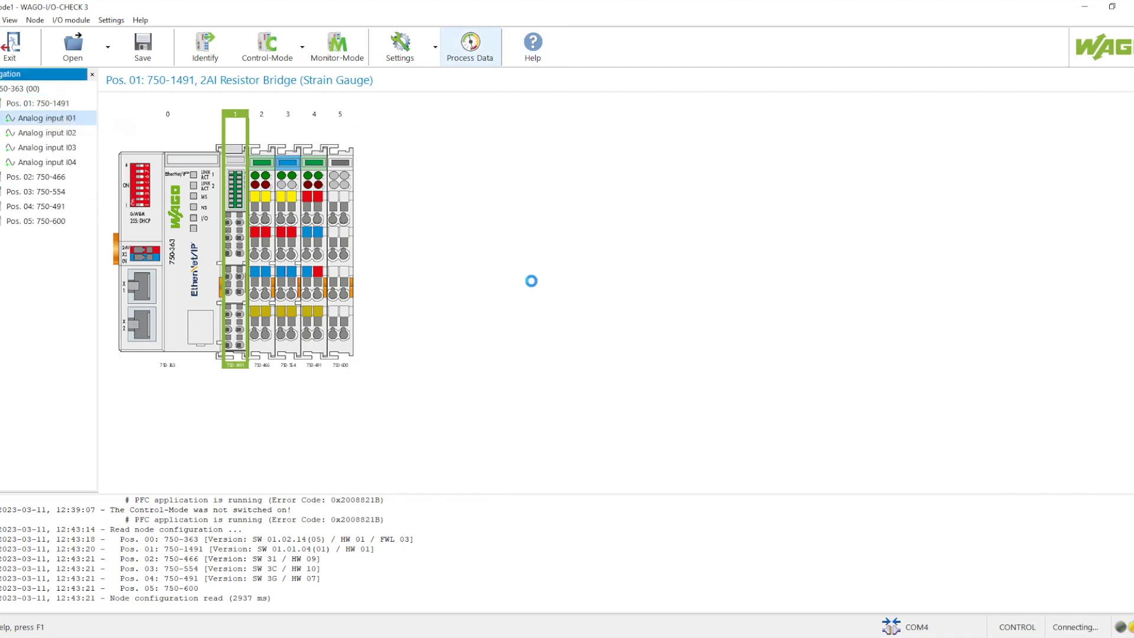
{"action": "left_click_drag", "start_coordinate": [279, 222], "coordinate": [477, 186]}
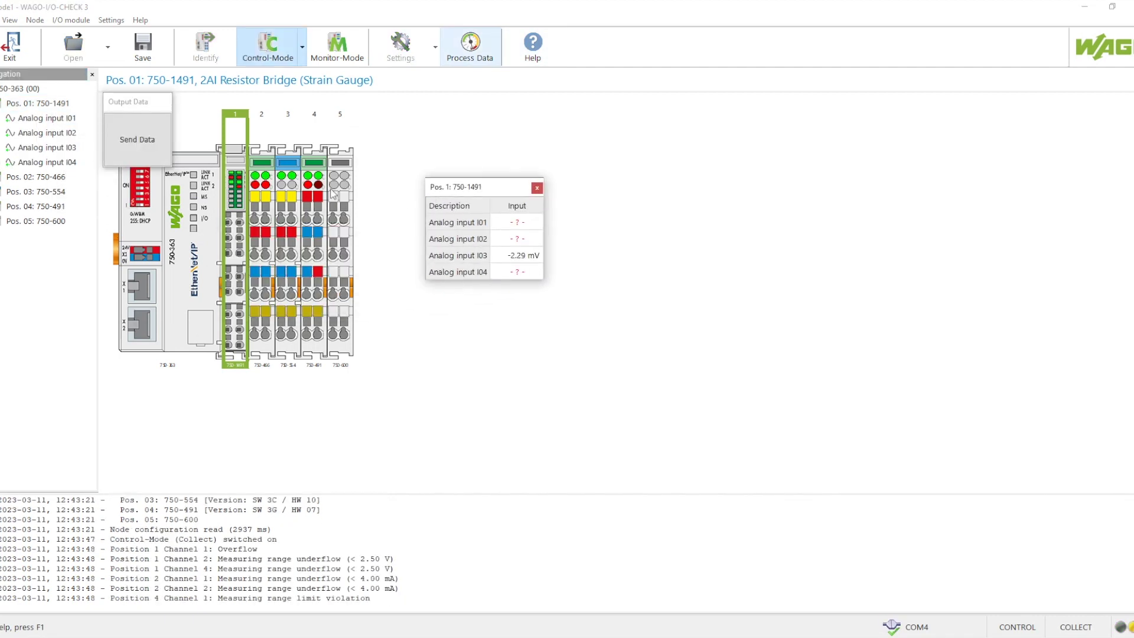
{"action": "left_click_drag", "start_coordinate": [139, 106], "coordinate": [648, 139]}
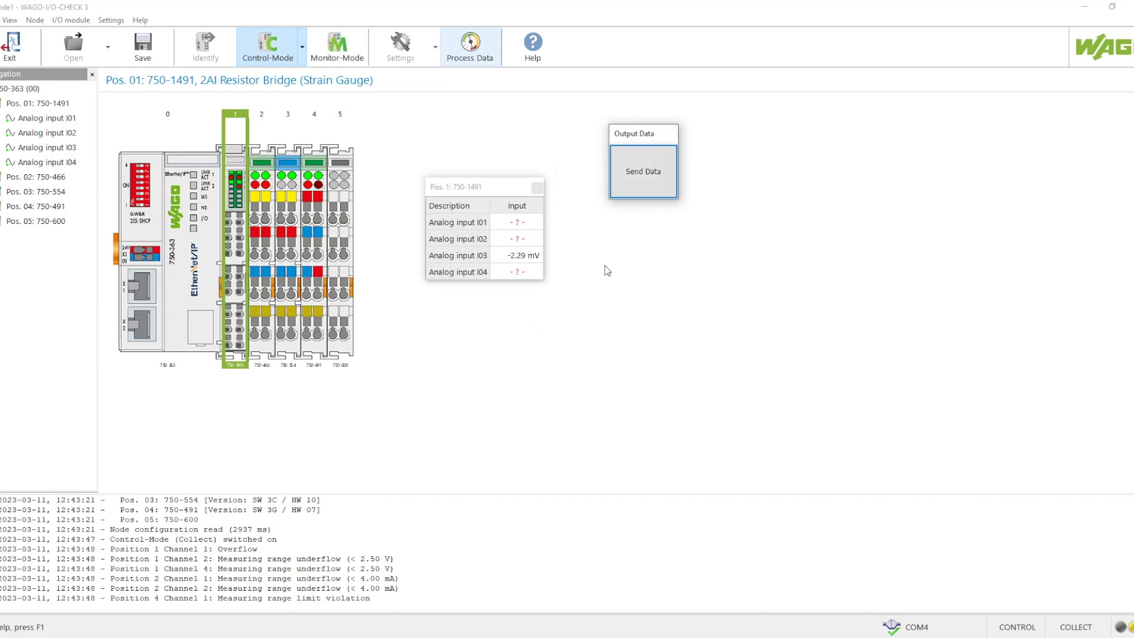
{"action": "left_click", "coordinate": [636, 163]}
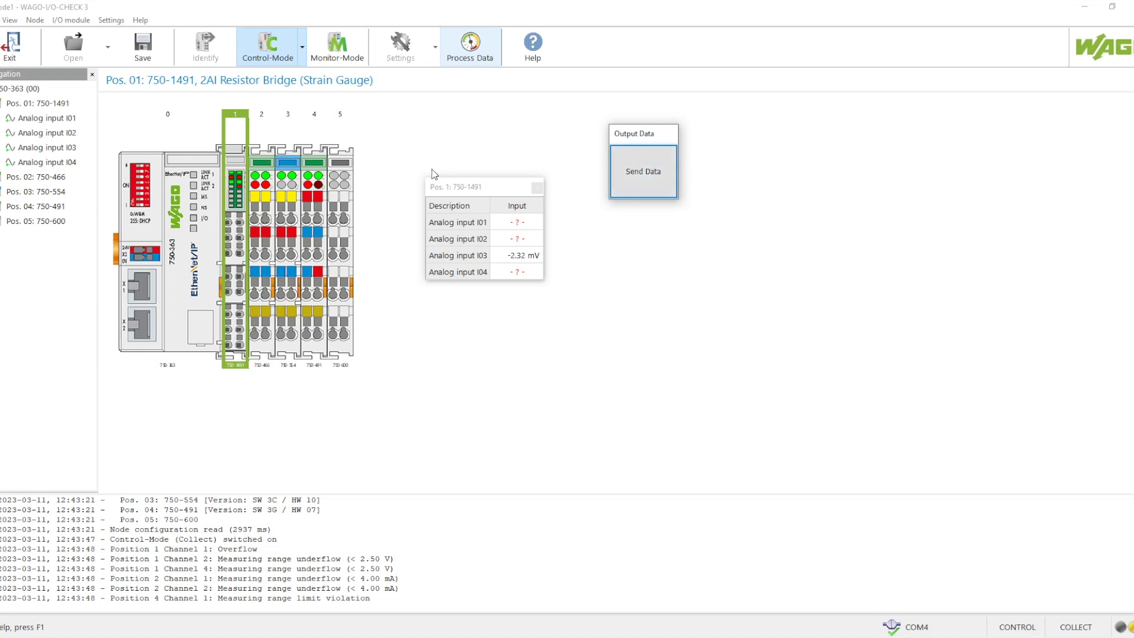
{"action": "left_click", "coordinate": [537, 188]}
View the process data of the 750-466 module at position 2 and the 750-491 module at position 4
{"action": "left_click", "coordinate": [264, 219]}
{"action": "left_click", "coordinate": [470, 48]}
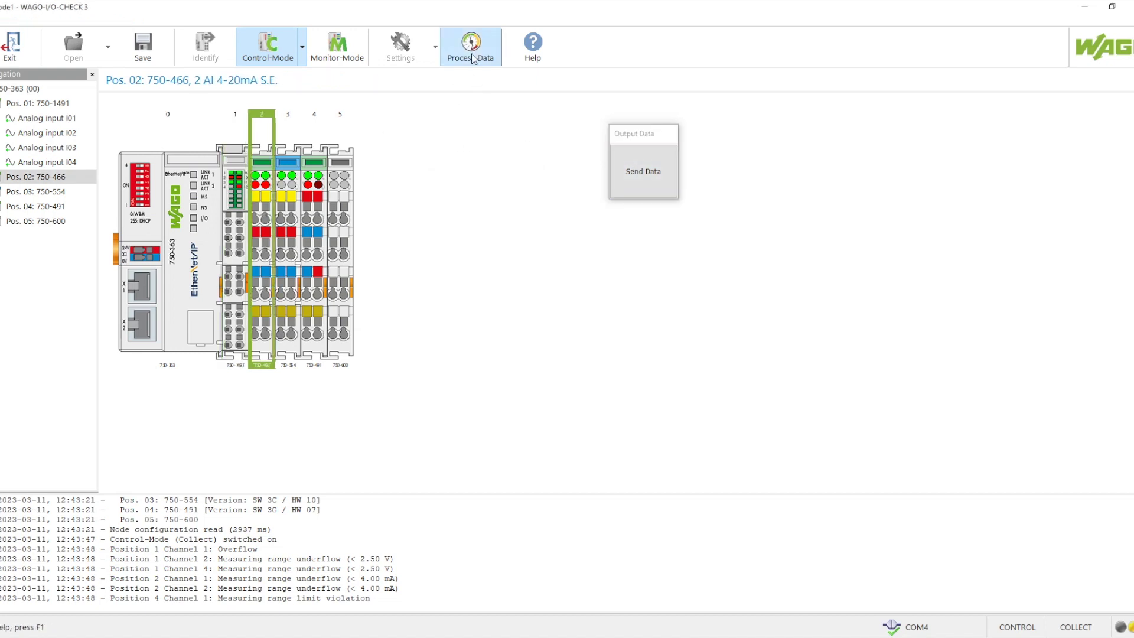
{"action": "left_click", "coordinate": [361, 206]}
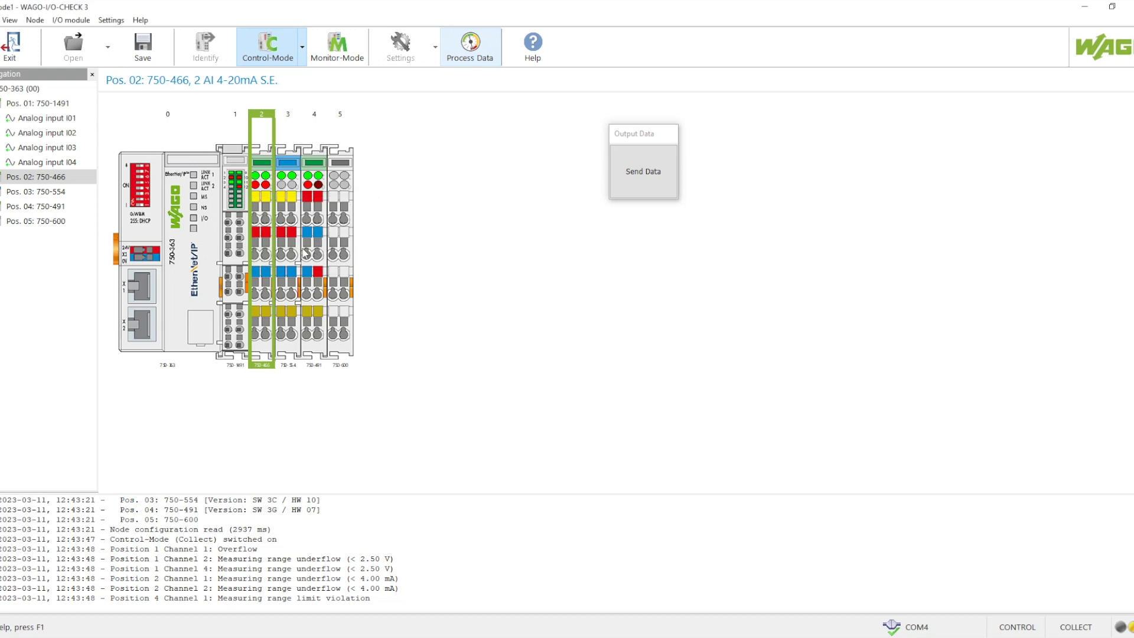
{"action": "left_click", "coordinate": [315, 244]}
{"action": "left_click", "coordinate": [470, 47]}
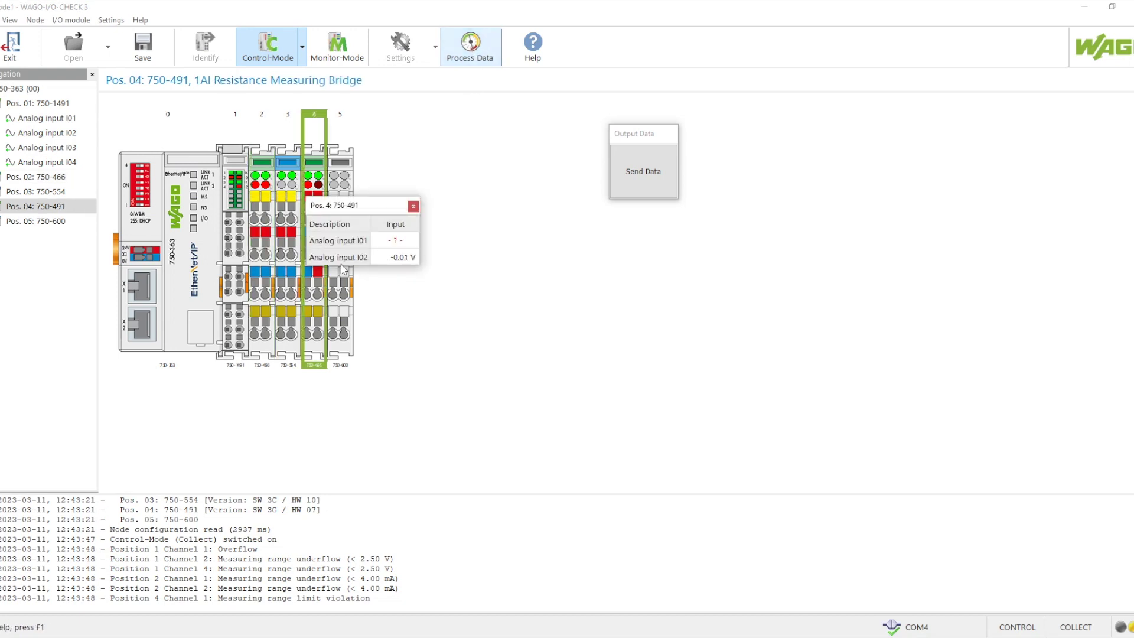
{"action": "left_click", "coordinate": [413, 207]}
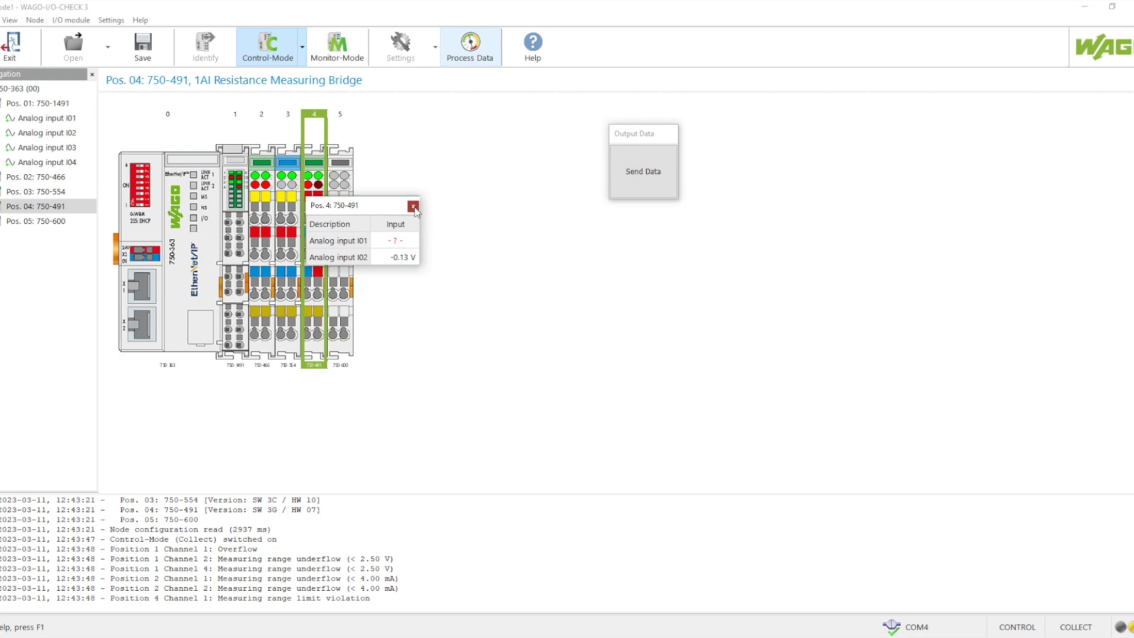
Show the process data of the 750-554 output module at position 3 and set Channel 1 to 11.52 mA
{"action": "left_click", "coordinate": [295, 303]}
{"action": "left_click", "coordinate": [470, 48]}
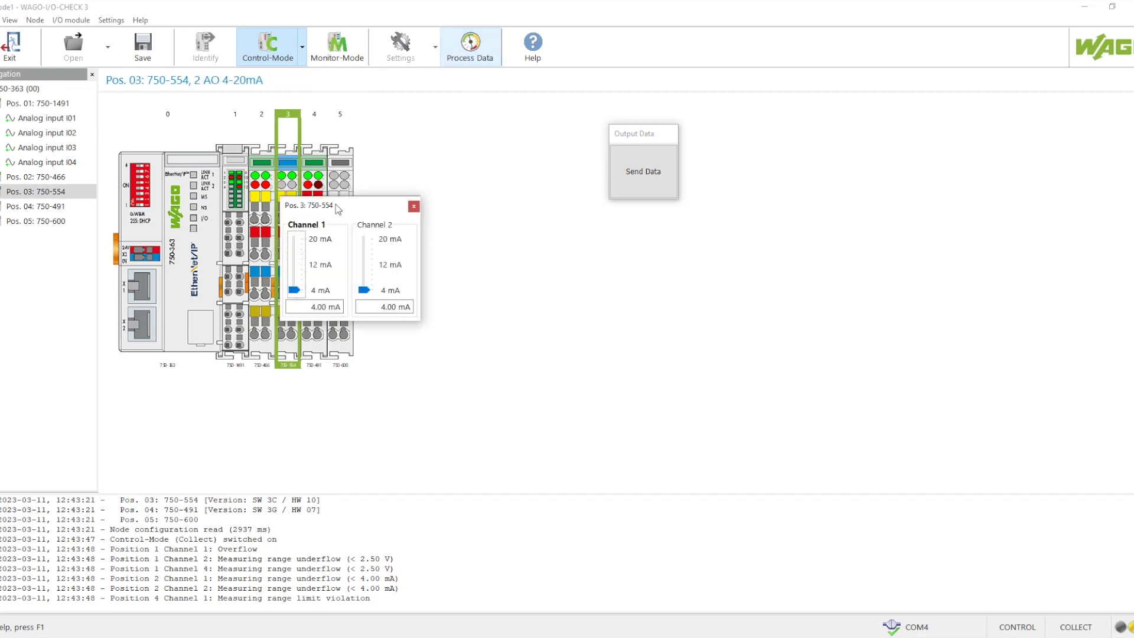
{"action": "left_click_drag", "start_coordinate": [338, 209], "coordinate": [472, 180]}
{"action": "left_click_drag", "start_coordinate": [430, 261], "coordinate": [428, 242]}
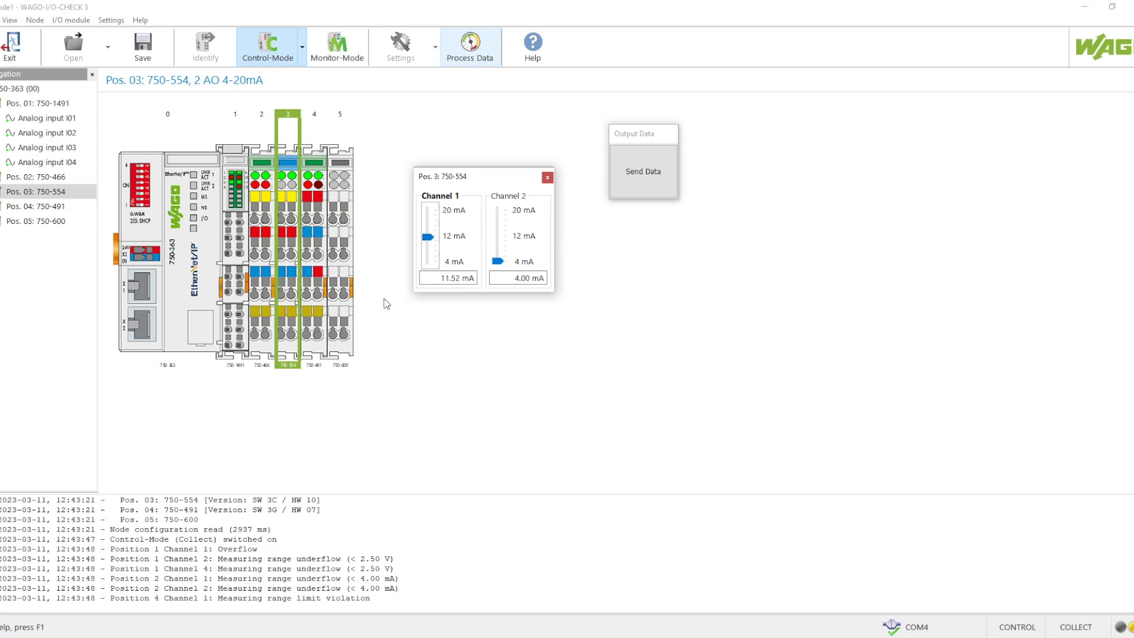
Place the 750-466 module's analog inputs beside the 750-554 outputs and set output Channel 2 to 11.71 mA
{"action": "left_click", "coordinate": [264, 275]}
{"action": "left_click", "coordinate": [471, 45]}
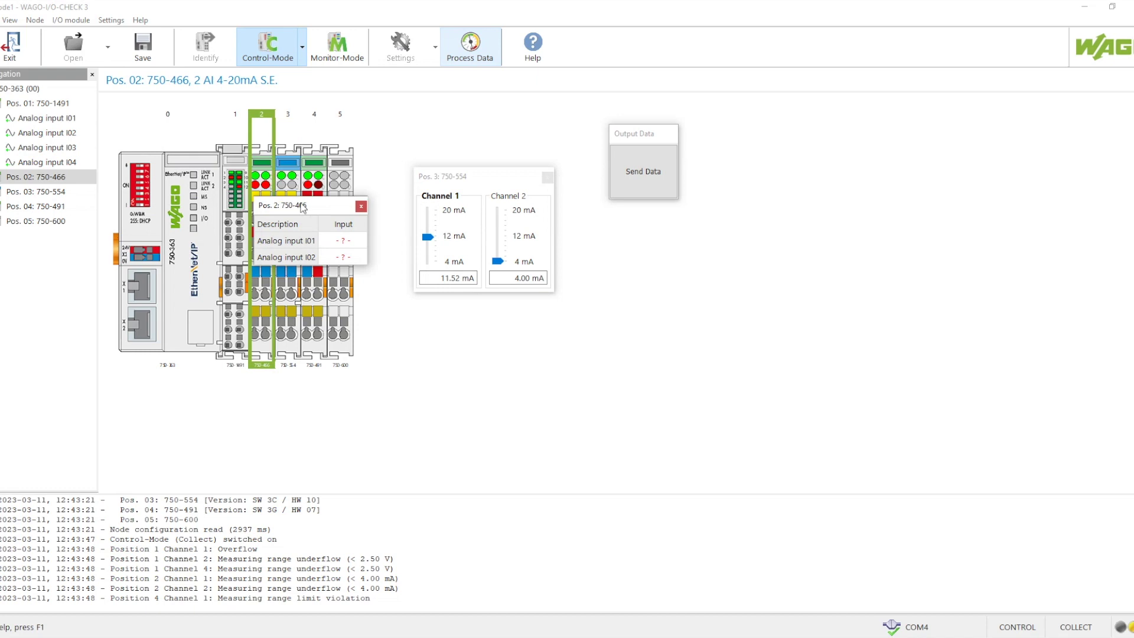
{"action": "left_click_drag", "start_coordinate": [303, 208], "coordinate": [496, 324]}
{"action": "left_click_drag", "start_coordinate": [498, 261], "coordinate": [498, 237]}
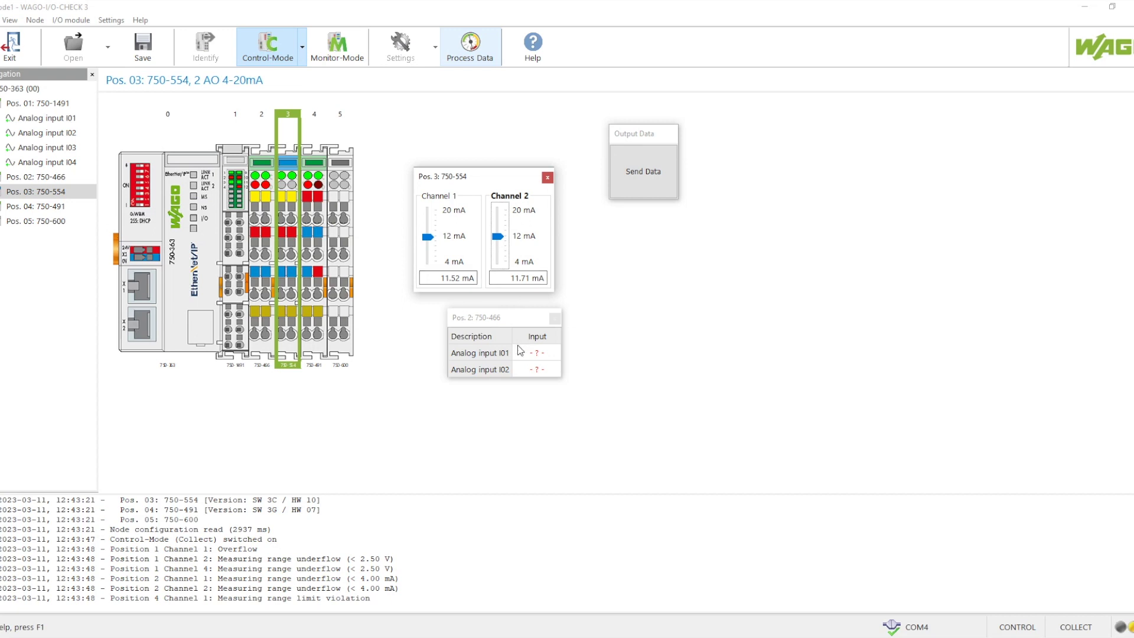
{"action": "left_click_drag", "start_coordinate": [469, 178], "coordinate": [499, 146]}
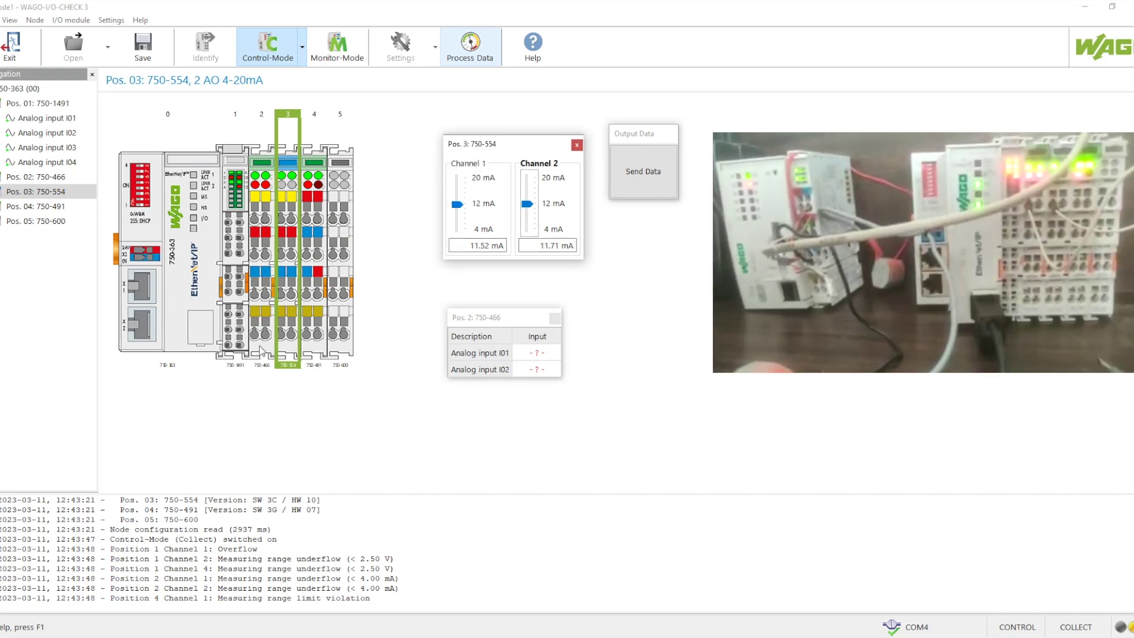
{"action": "left_click", "coordinate": [531, 369]}
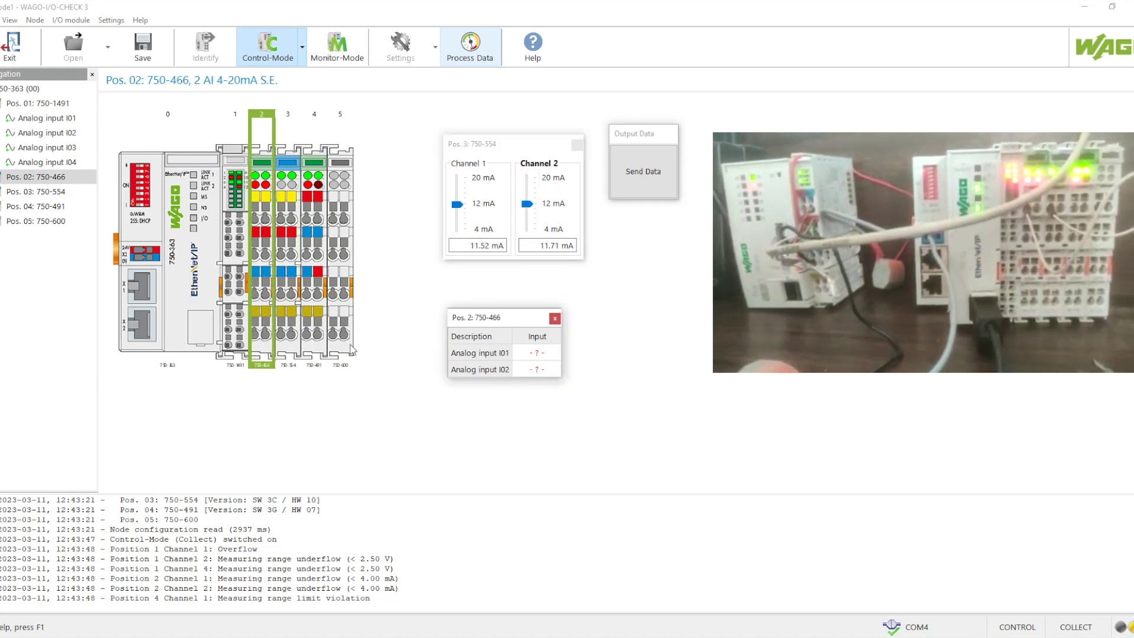
Switch the node to Monitor-Mode and show the analog inputs of the 750-466 module at position 2
{"action": "left_click", "coordinate": [342, 55]}
{"action": "left_click", "coordinate": [622, 343]}
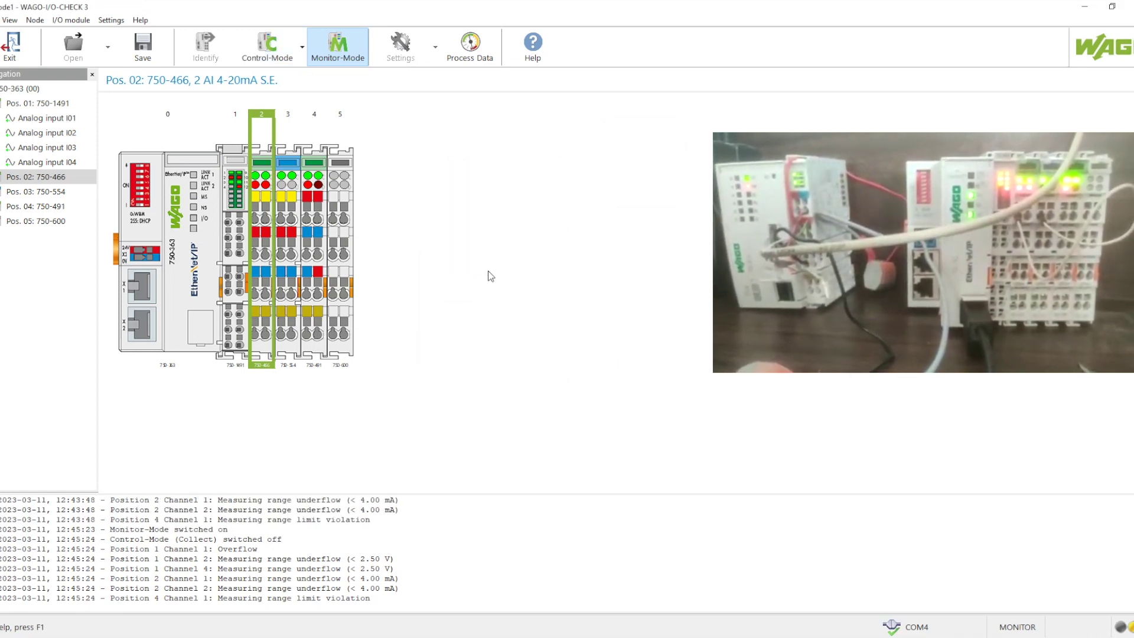
{"action": "left_click", "coordinate": [469, 47]}
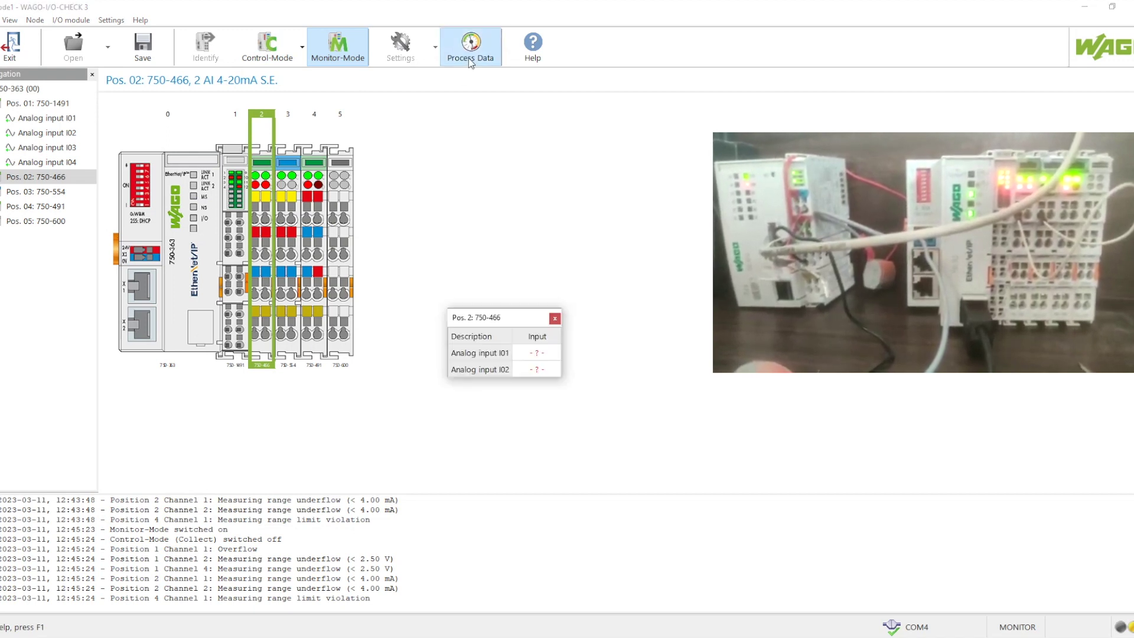
Show the 750-554 module's output channels in Monitor-Mode and try to edit the Channel 2 value
{"action": "left_click", "coordinate": [298, 302]}
{"action": "left_click", "coordinate": [467, 52]}
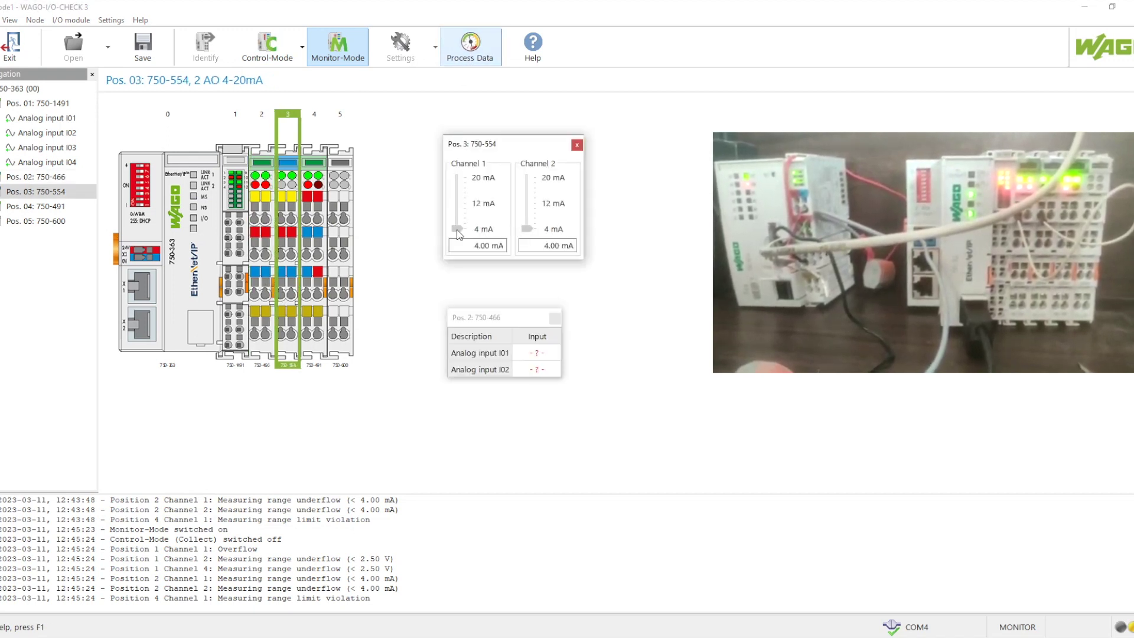
{"action": "left_click", "coordinate": [544, 250]}
{"action": "key", "text": "Tab"}
{"action": "left_click", "coordinate": [640, 294]}
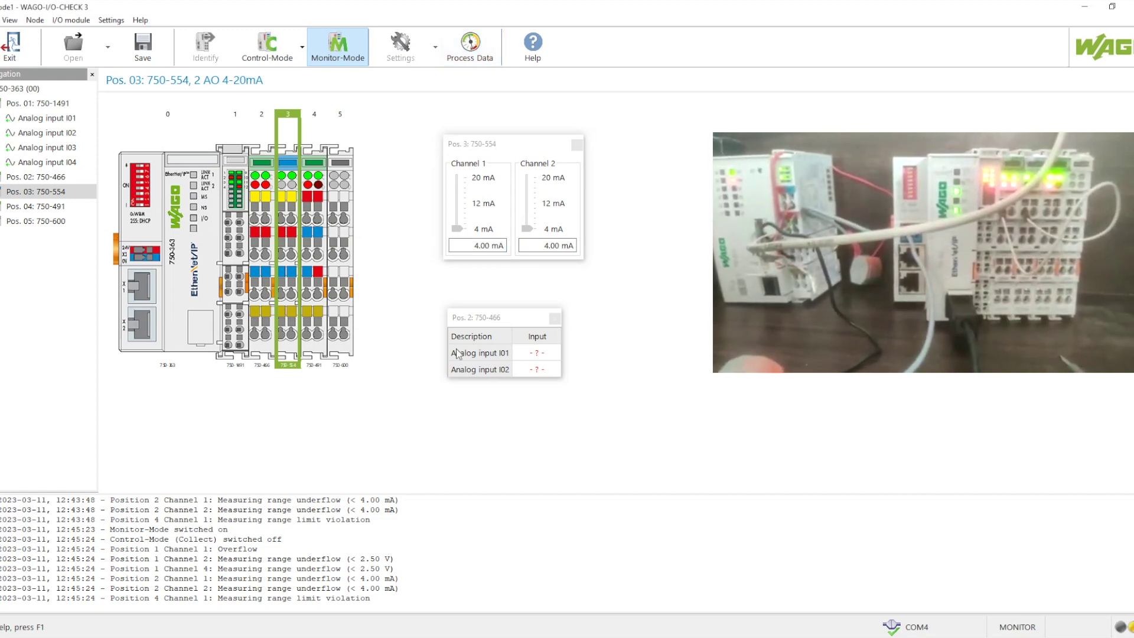
View the process data of the 750-491 module at position 4 and the 750-1491 module at position 1 in Monitor-Mode
{"action": "left_click", "coordinate": [309, 332]}
{"action": "left_click", "coordinate": [470, 47]}
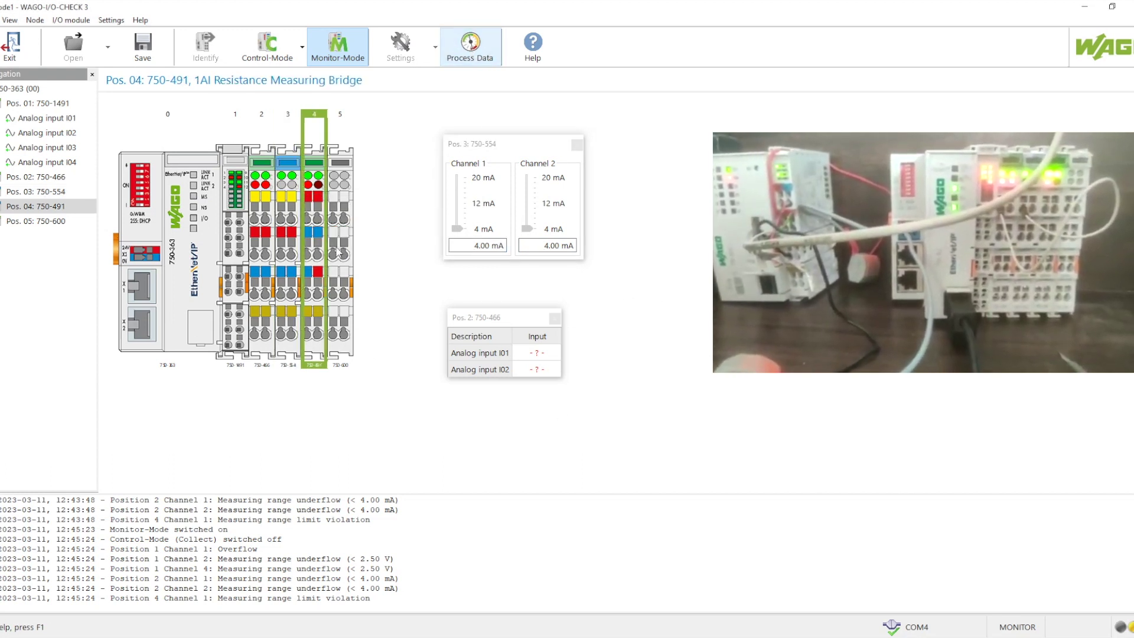
{"action": "left_click", "coordinate": [235, 296]}
{"action": "left_click", "coordinate": [470, 47]}
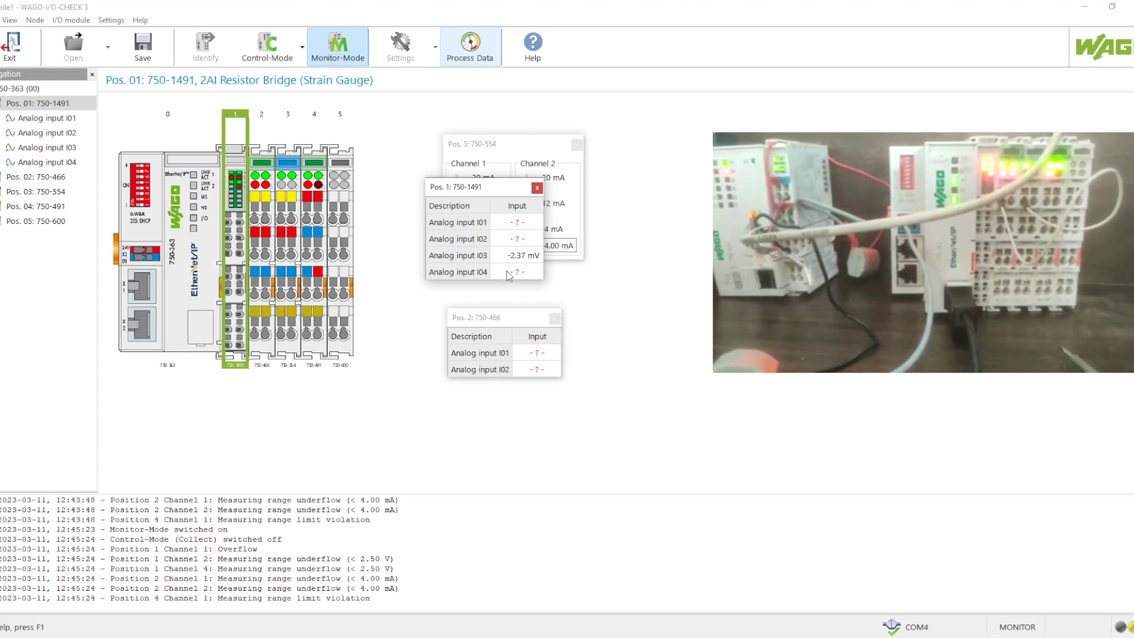
{"action": "left_click", "coordinate": [537, 189]}
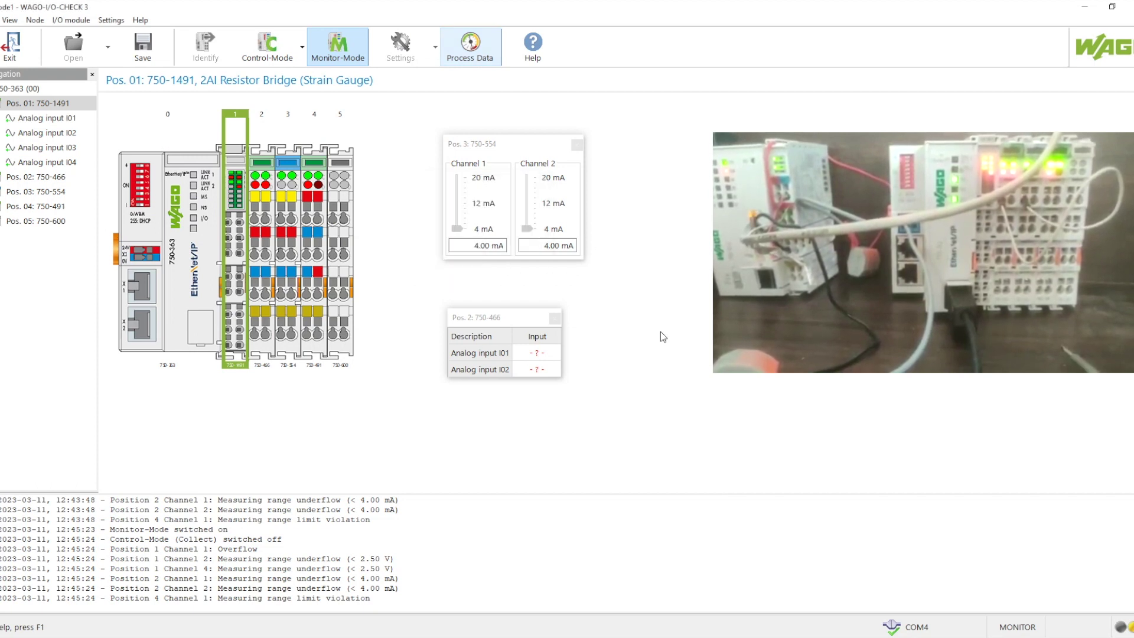
Switch on Control-Mode, choosing the Direct variant
{"action": "left_click", "coordinate": [302, 46]}
{"action": "left_click", "coordinate": [614, 283]}
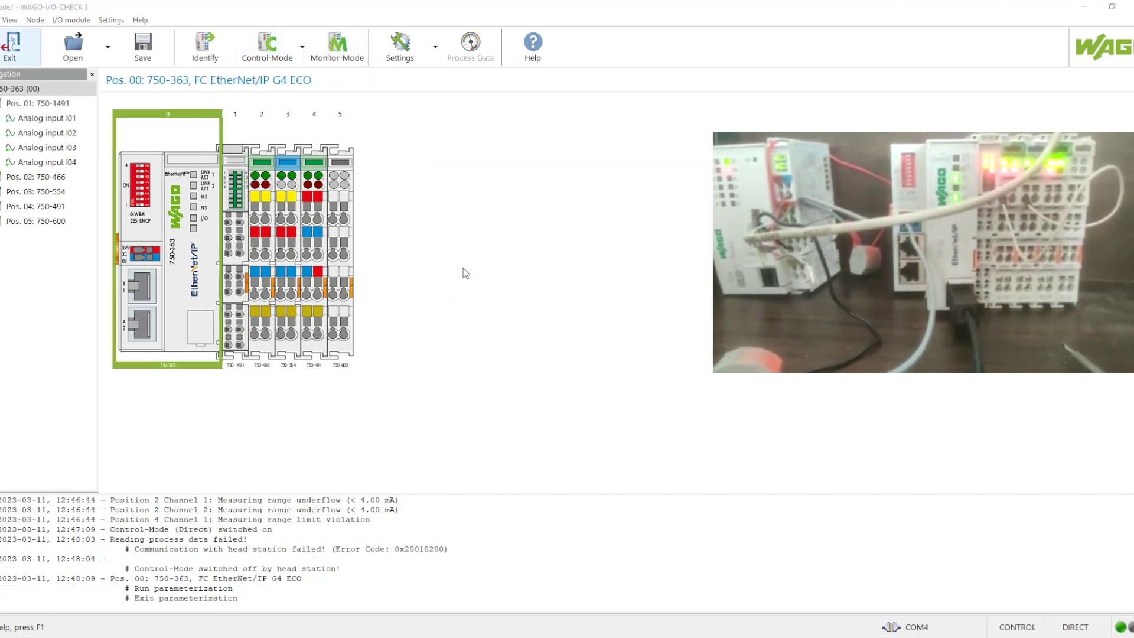
Open the Ethernet settings of the 750-363 head station and show its network parameters
{"action": "left_click", "coordinate": [402, 59]}
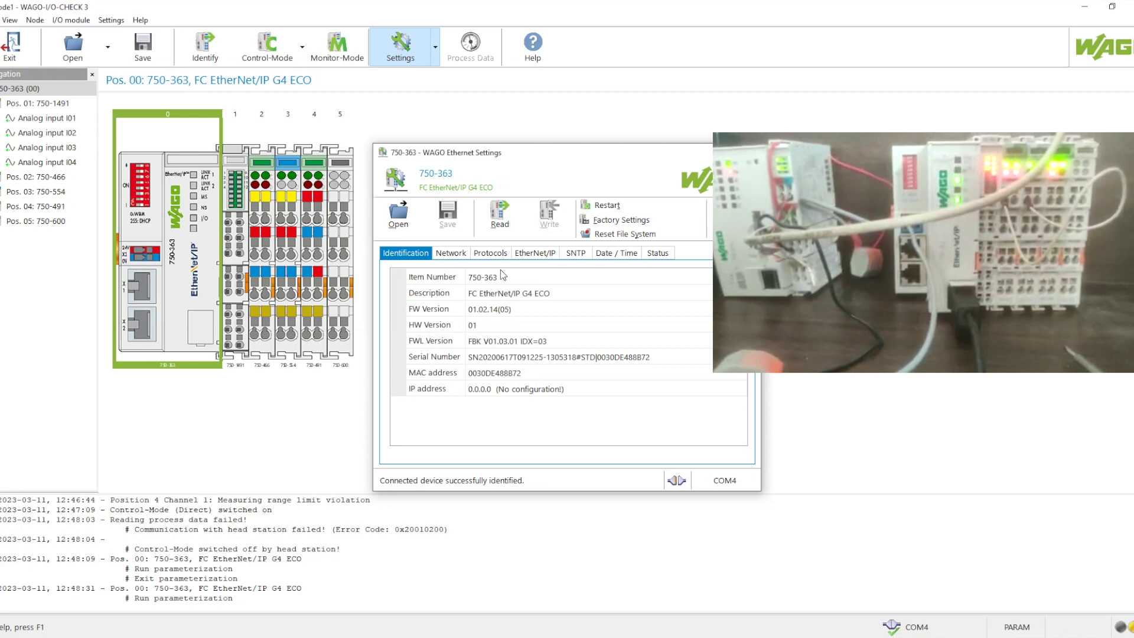
{"action": "left_click", "coordinate": [448, 254]}
{"action": "left_click", "coordinate": [417, 254]}
{"action": "left_click", "coordinate": [452, 254]}
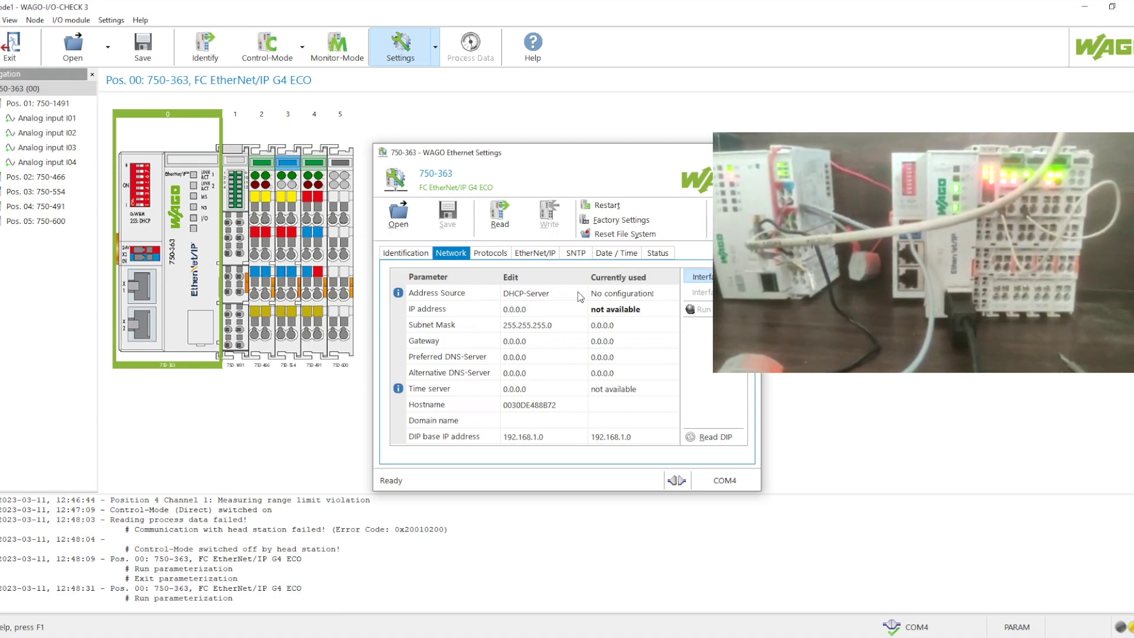
Set the 750-363 coupler's address source to Static Configuration and its IP address to 10.20.60.40
{"action": "left_click", "coordinate": [541, 293]}
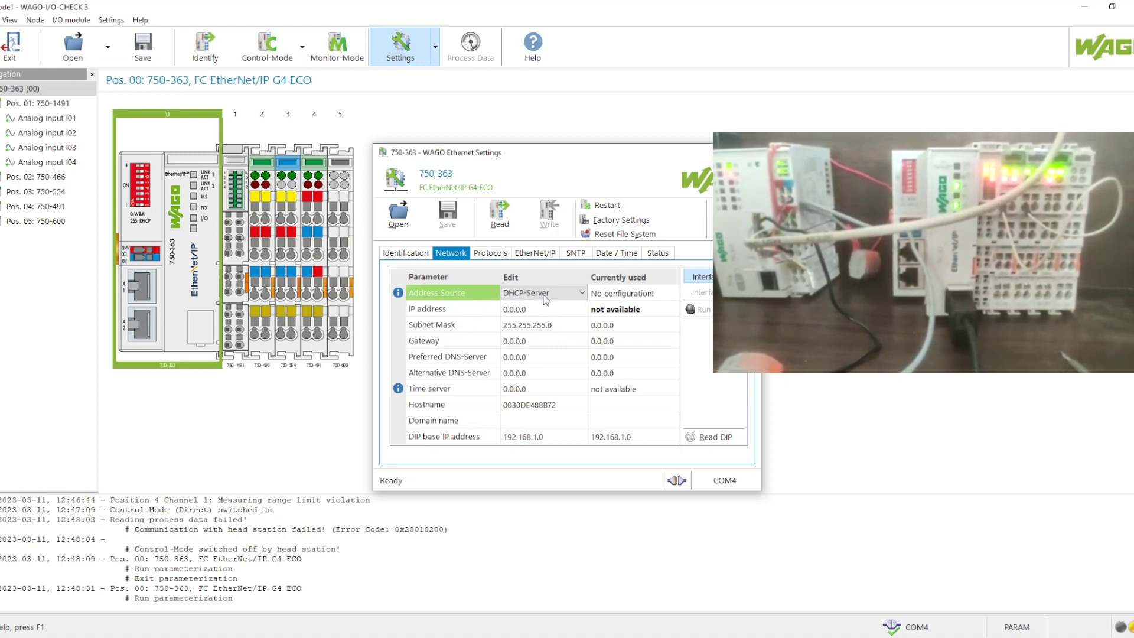
{"action": "left_click", "coordinate": [541, 293]}
{"action": "left_click", "coordinate": [534, 328]}
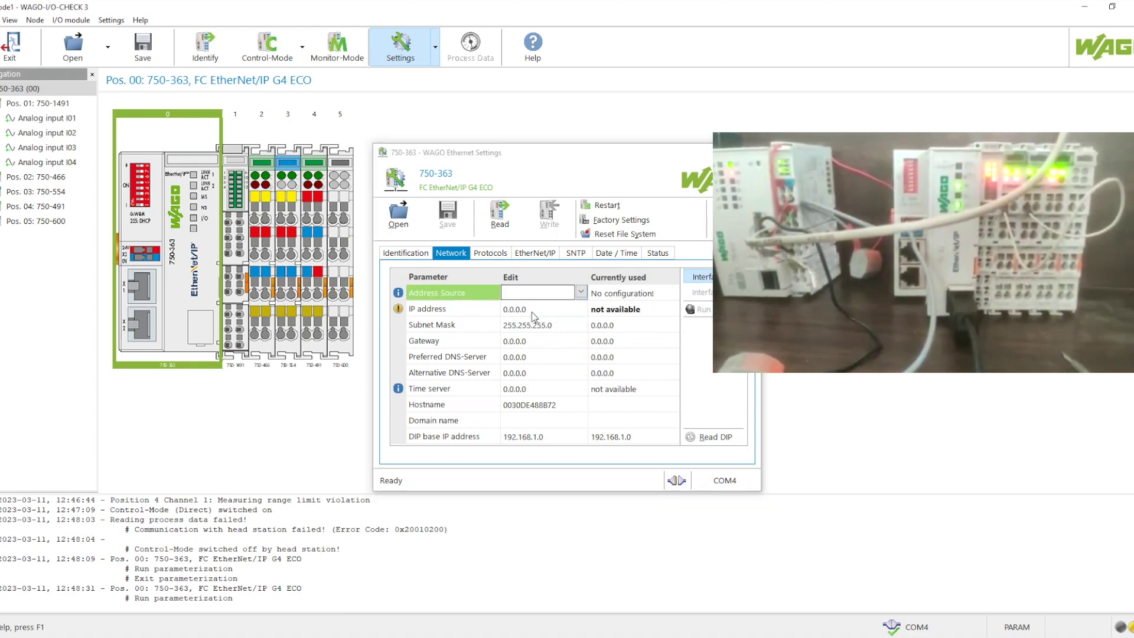
{"action": "left_click", "coordinate": [532, 310]}
{"action": "type", "text": "10.20."}
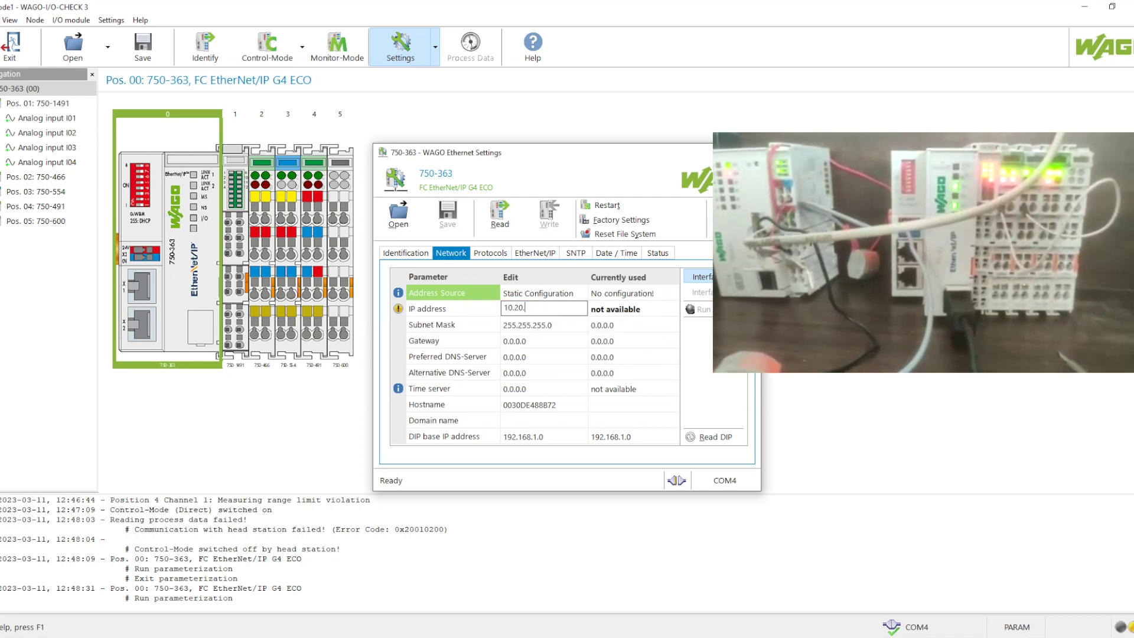
{"action": "type", "text": "60.40"}
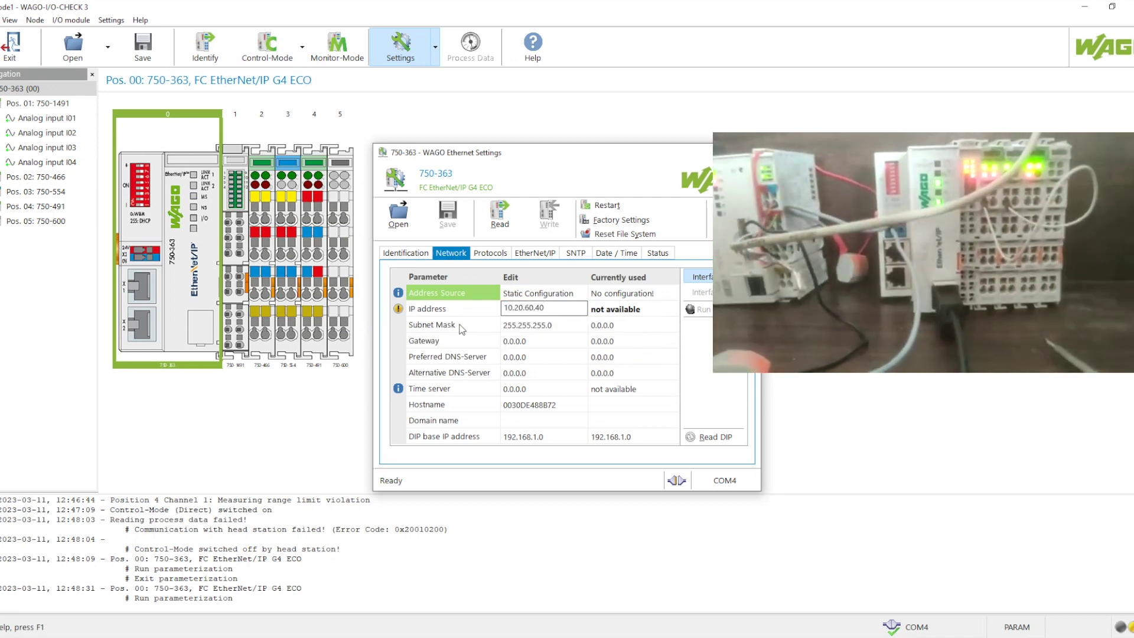
{"action": "key", "text": "Return"}
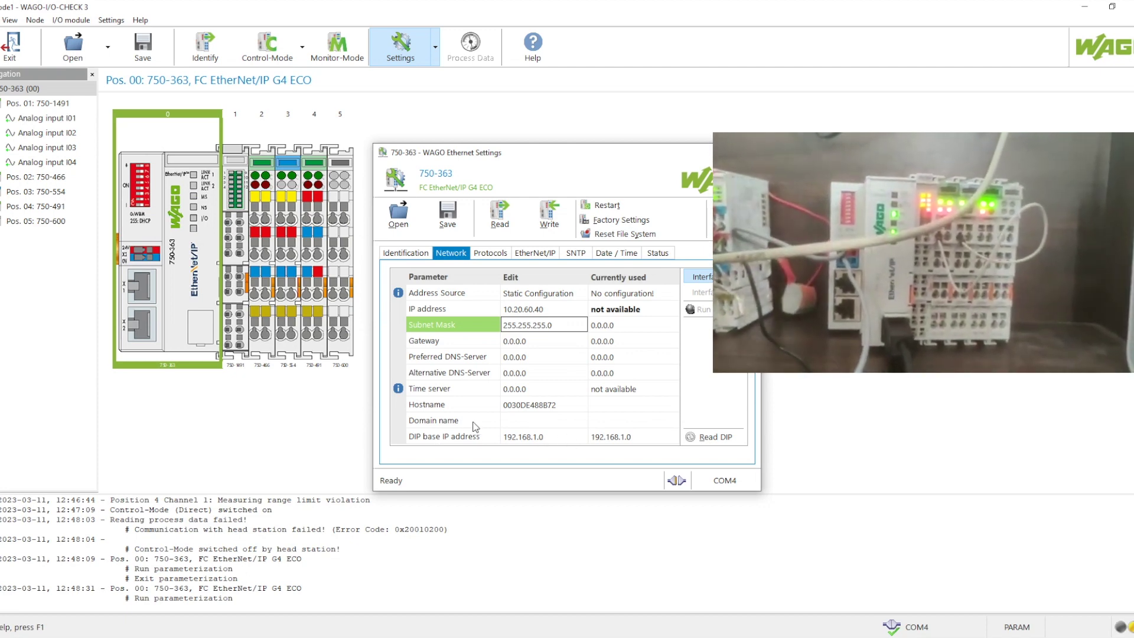
Replace the coupler's hostname with a first name followed by "Coupler"
{"action": "left_click", "coordinate": [563, 404]}
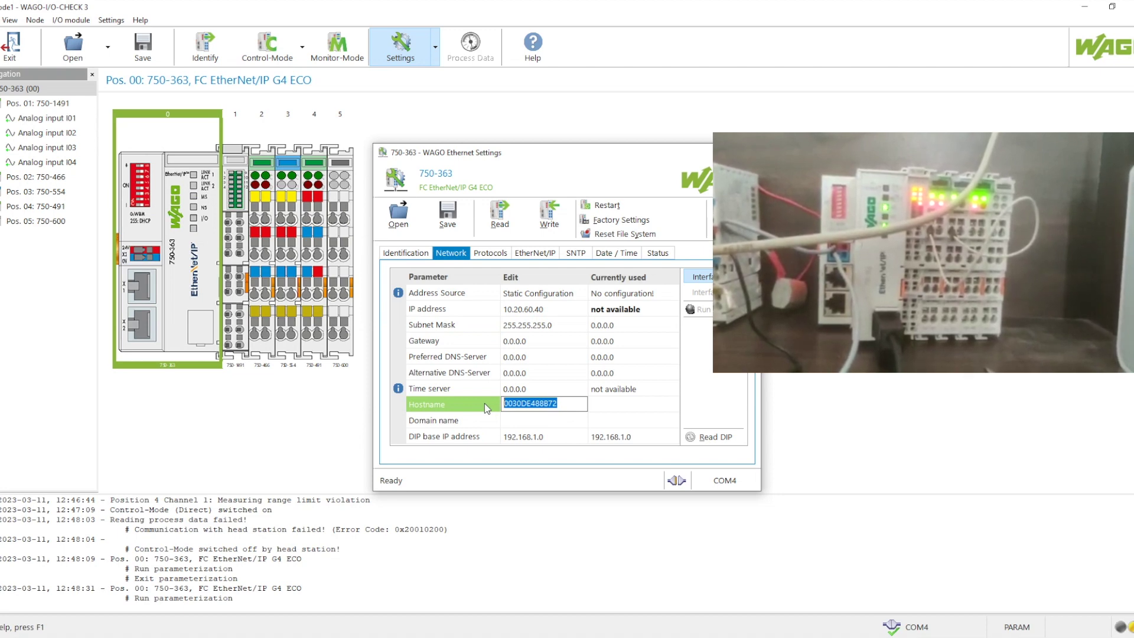
{"action": "type", "text": "RajCoupler"}
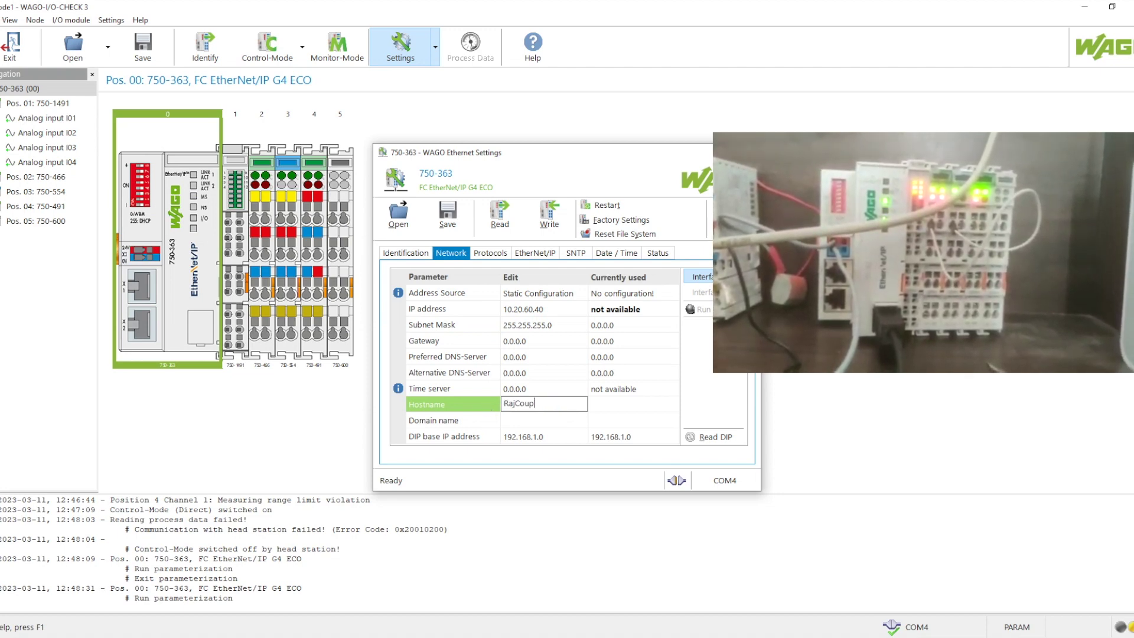
{"action": "left_click", "coordinate": [480, 418]}
{"action": "left_click", "coordinate": [480, 404]}
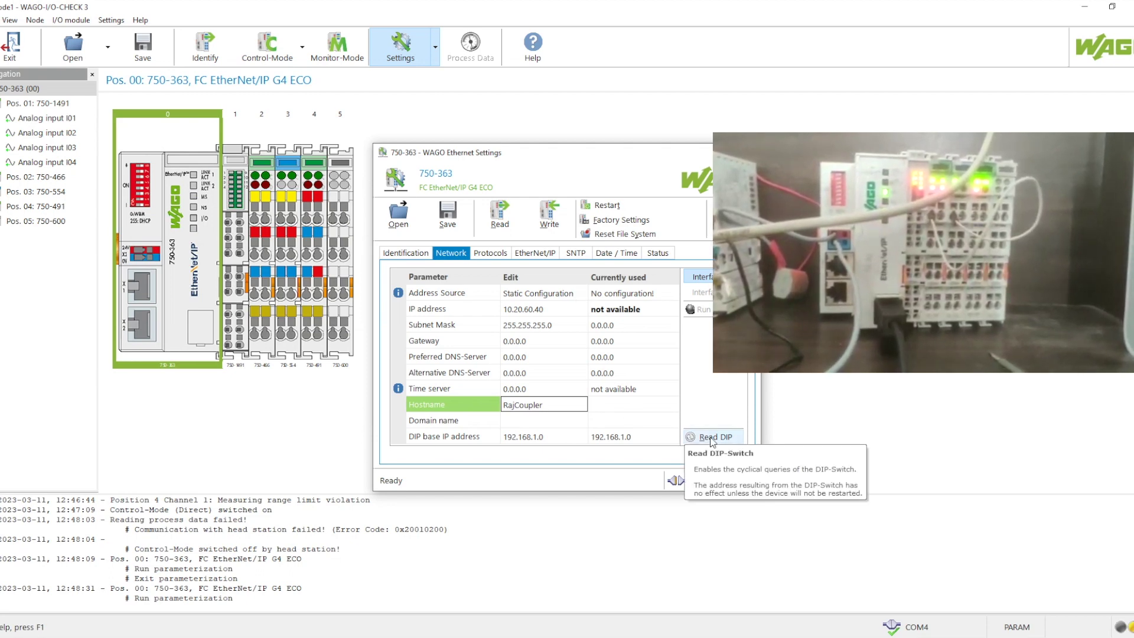
Review the coupler's protocol, EtherNet/IP, SNTP and status settings, ending on the network parameters
{"action": "left_click", "coordinate": [486, 254]}
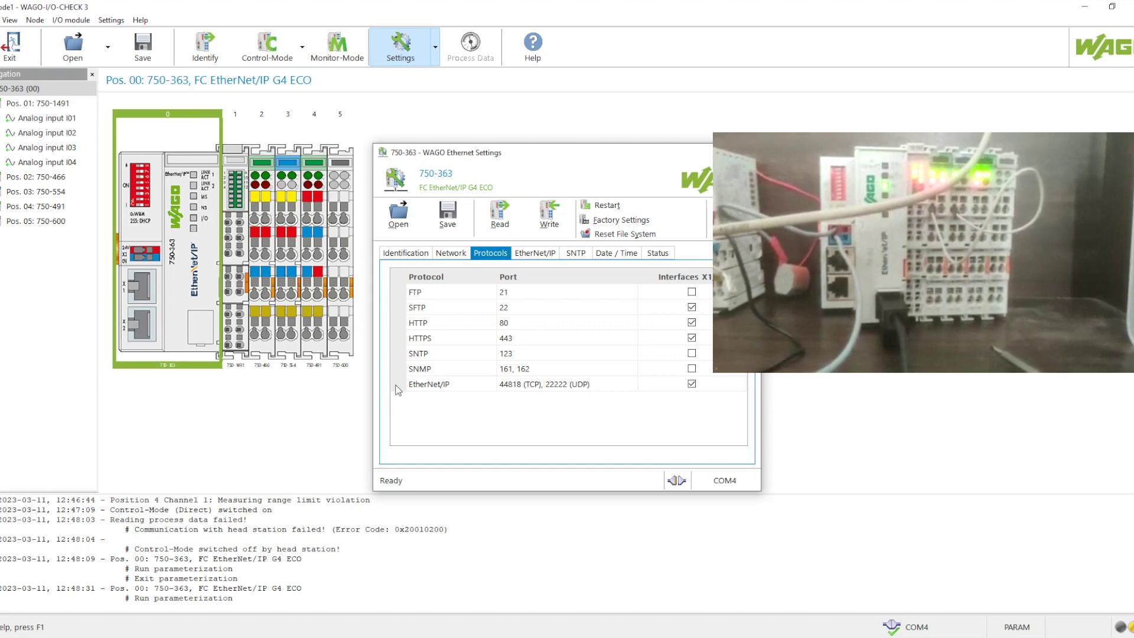
{"action": "left_click", "coordinate": [535, 253]}
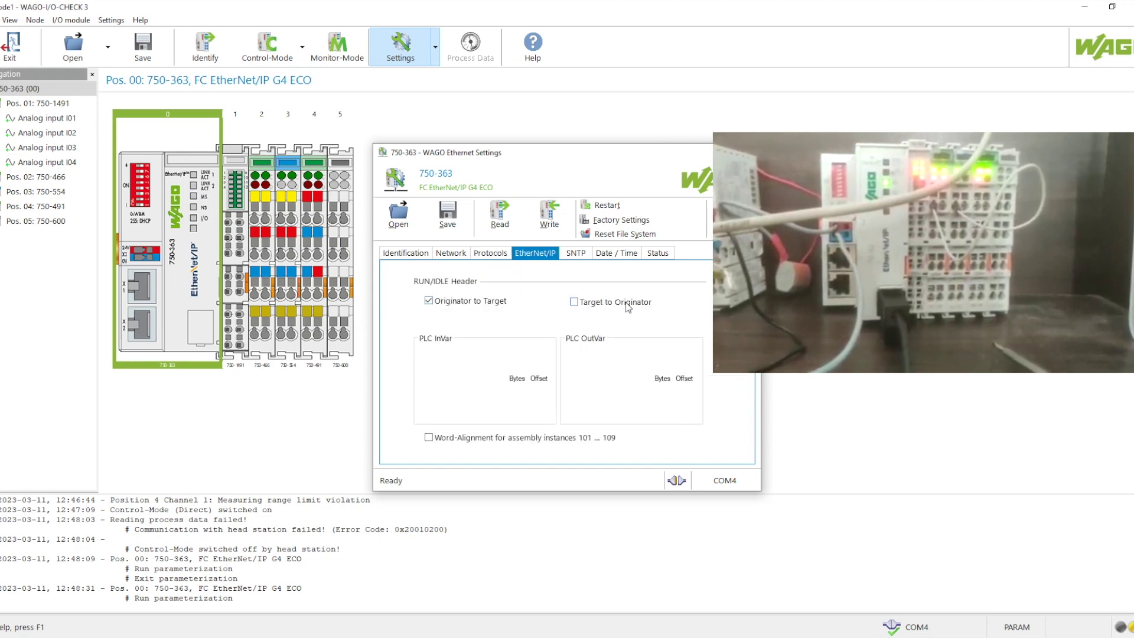
{"action": "left_click", "coordinate": [576, 253]}
{"action": "left_click", "coordinate": [658, 253]}
{"action": "left_click", "coordinate": [451, 254]}
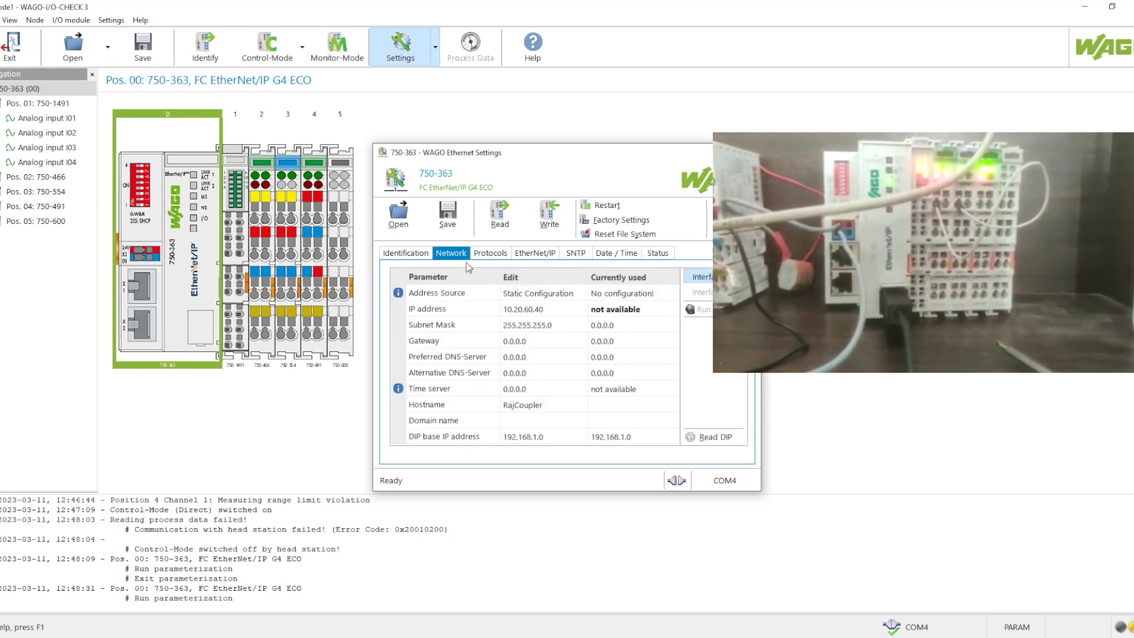
Write the edited network parameters to the 750-363 coupler and check its protocol and hostname entries
{"action": "left_click", "coordinate": [555, 227]}
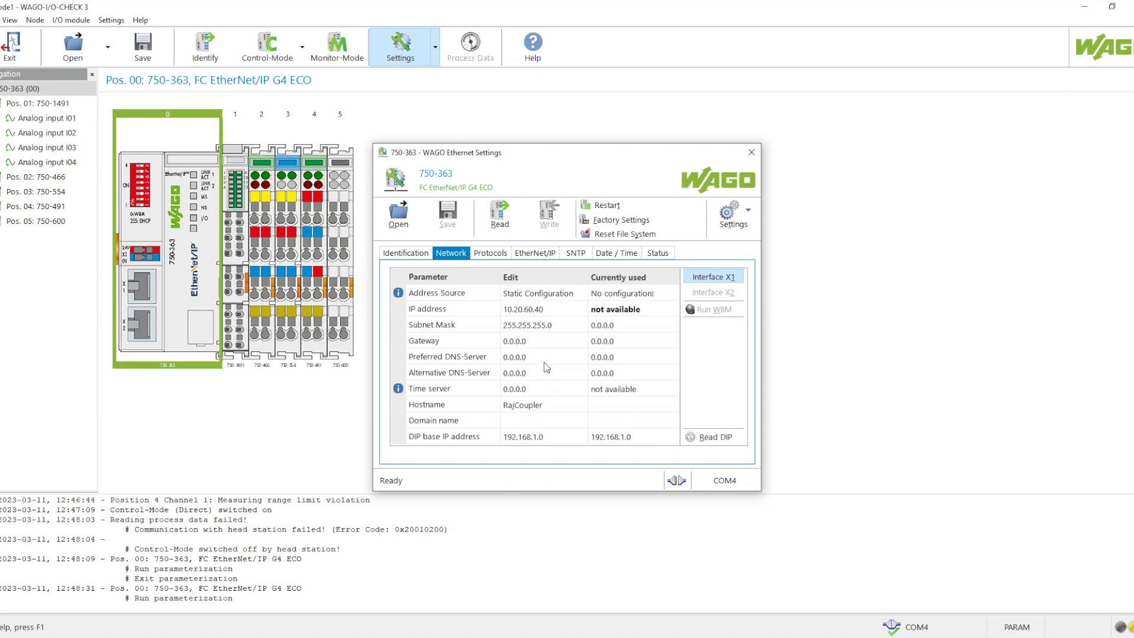
{"action": "left_click", "coordinate": [493, 254]}
{"action": "left_click", "coordinate": [451, 253]}
{"action": "left_click", "coordinate": [637, 405]}
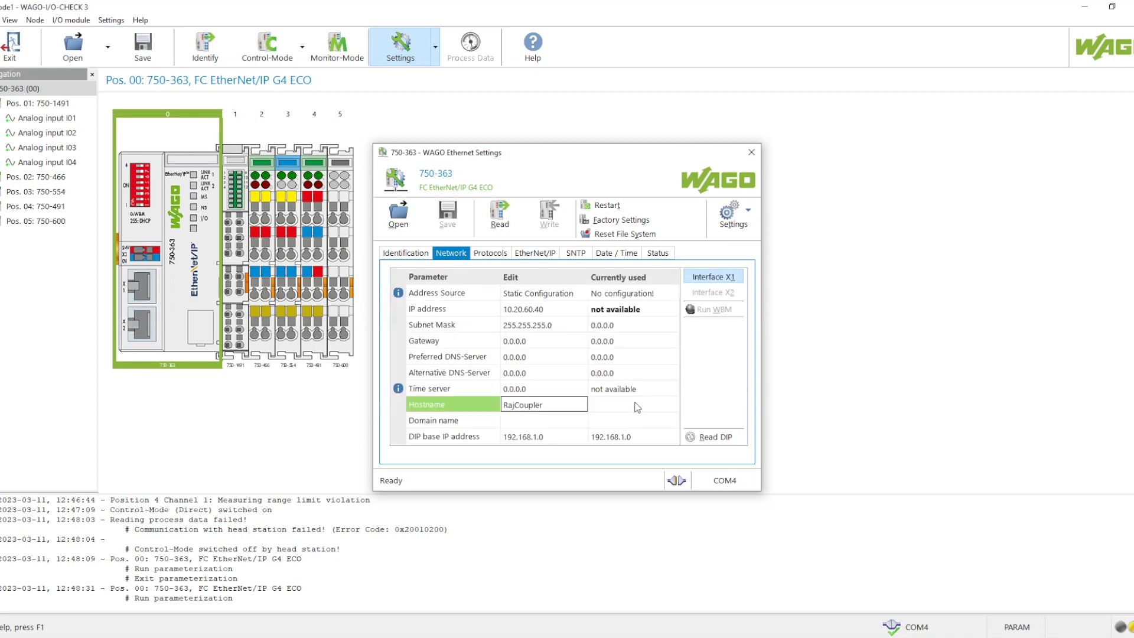
Read the parameters back from the coupler and examine its identification data, hostname and domain name
{"action": "left_click", "coordinate": [490, 223]}
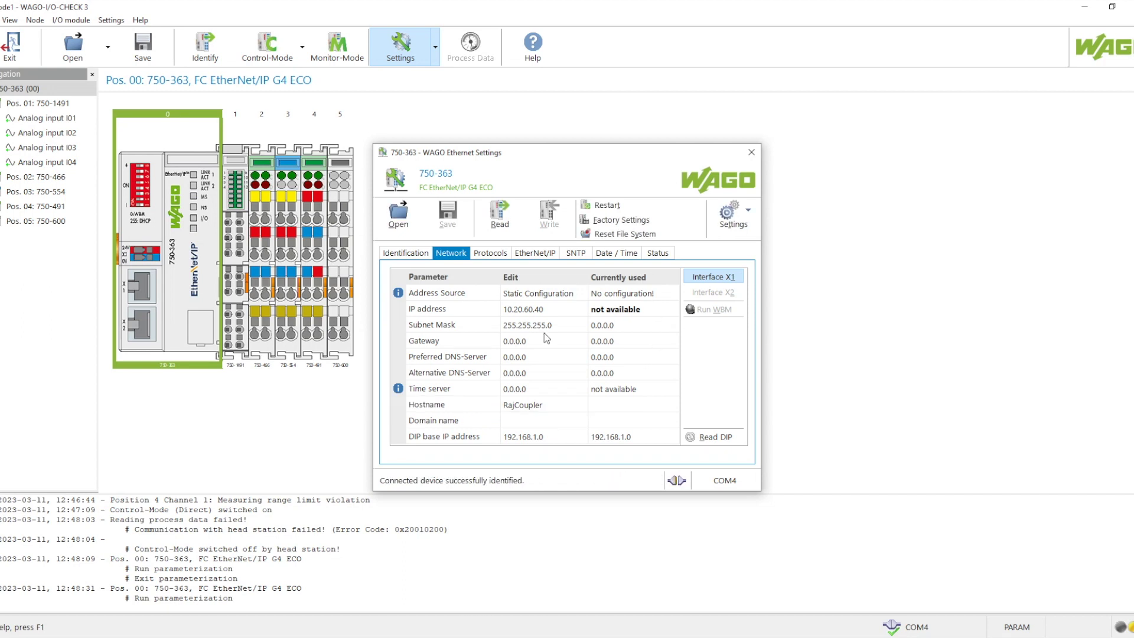
{"action": "left_click", "coordinate": [405, 254]}
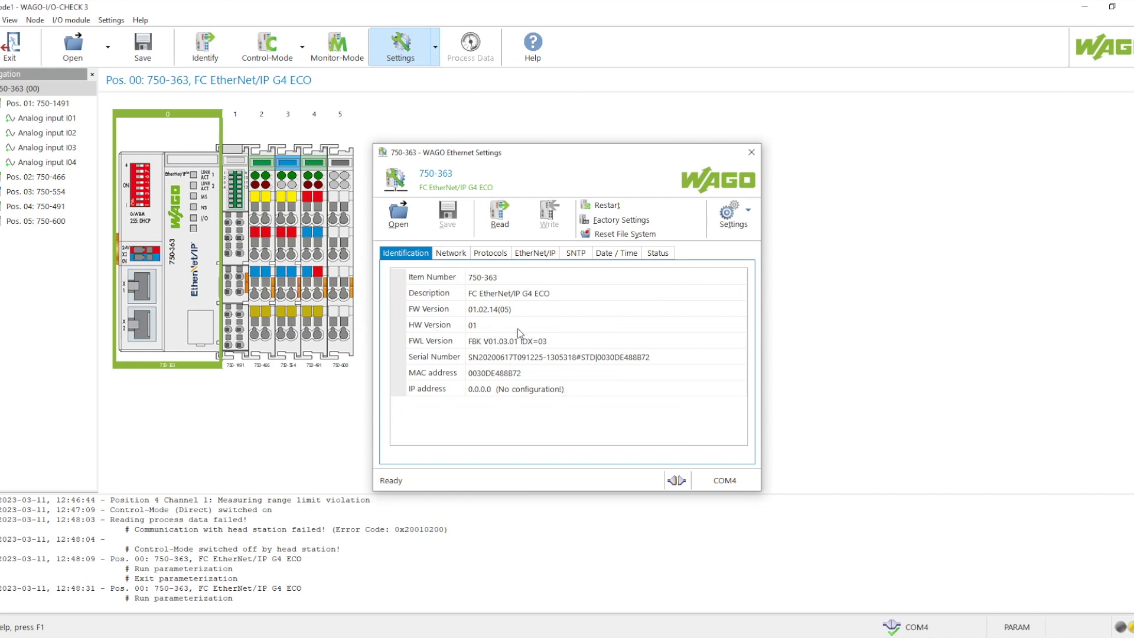
{"action": "left_click", "coordinate": [453, 255]}
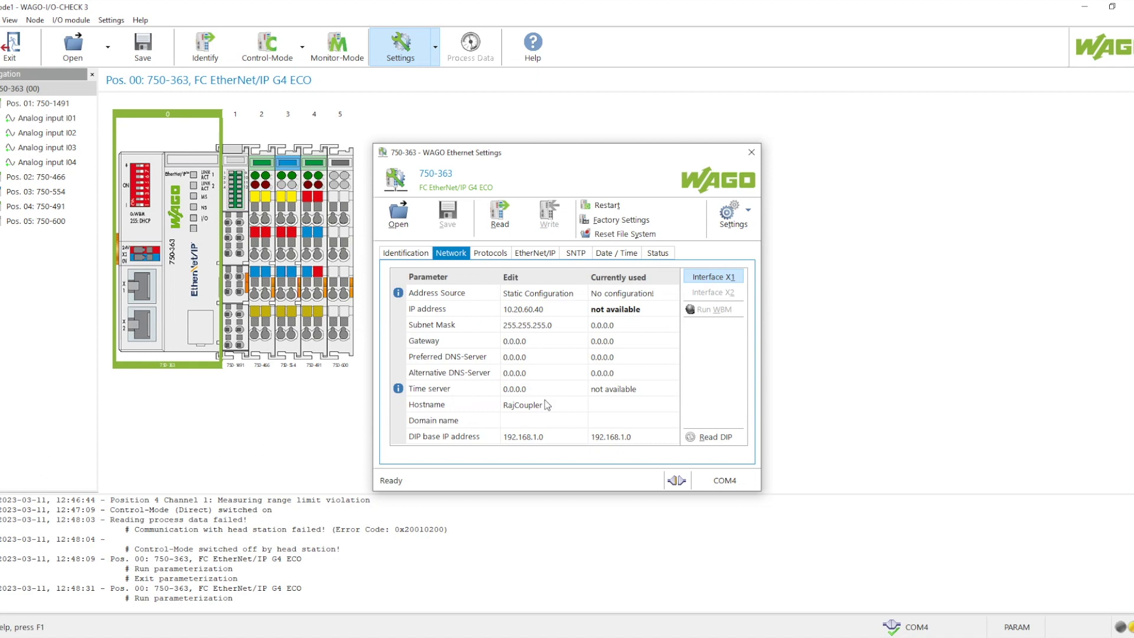
{"action": "left_click", "coordinate": [553, 420]}
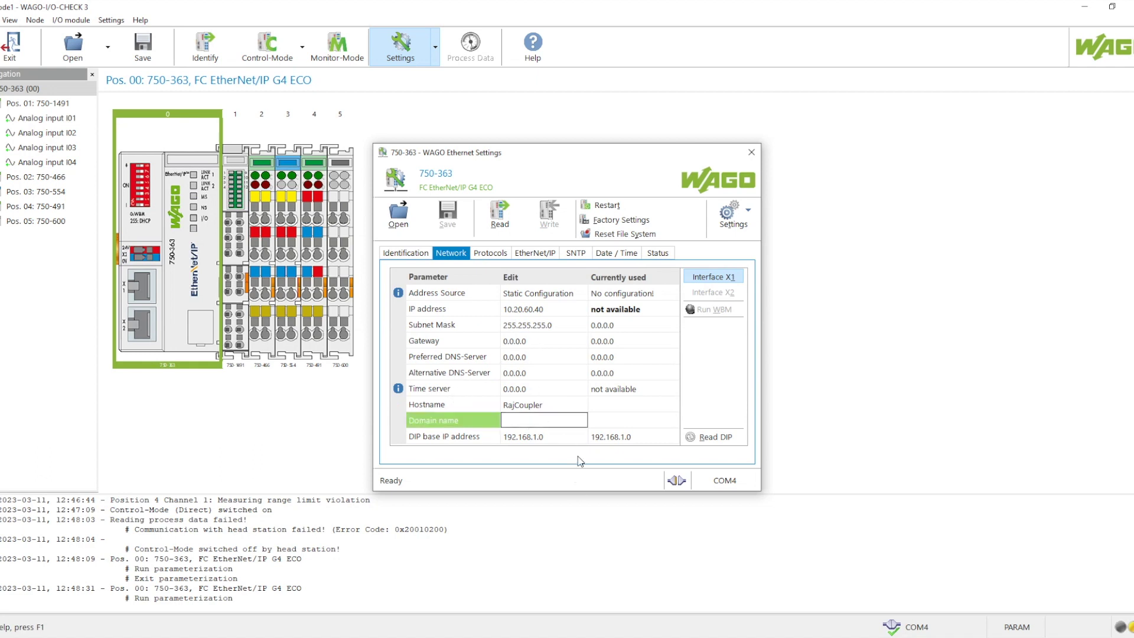
Restart the coupler's firmware, check the enabled protocols, and close the Ethernet settings
{"action": "left_click", "coordinate": [609, 207]}
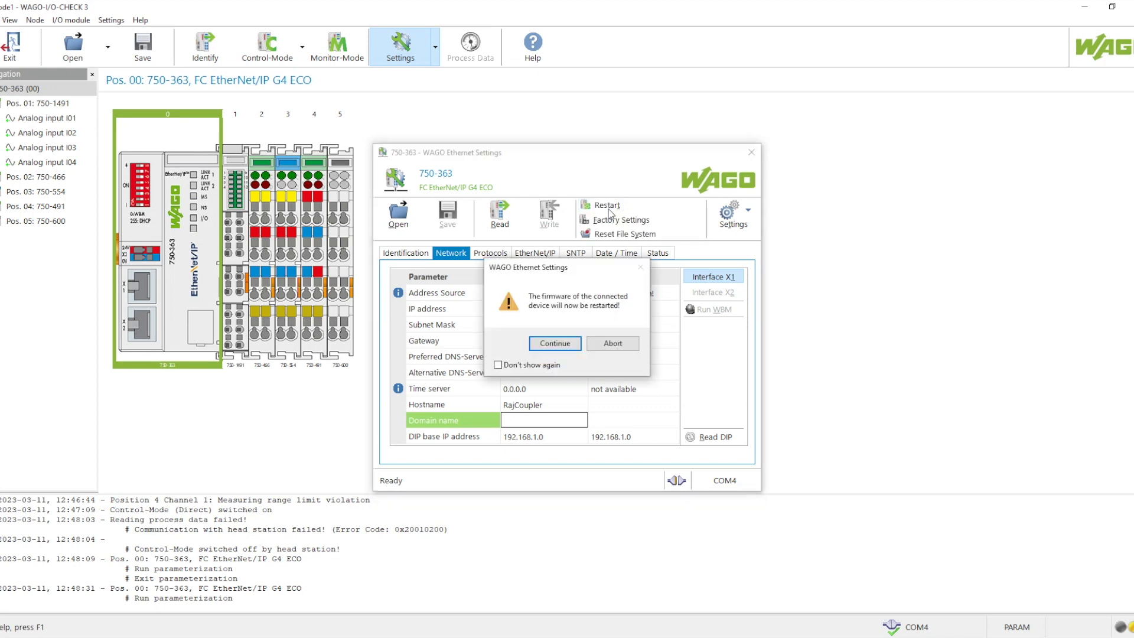
{"action": "left_click", "coordinate": [555, 343]}
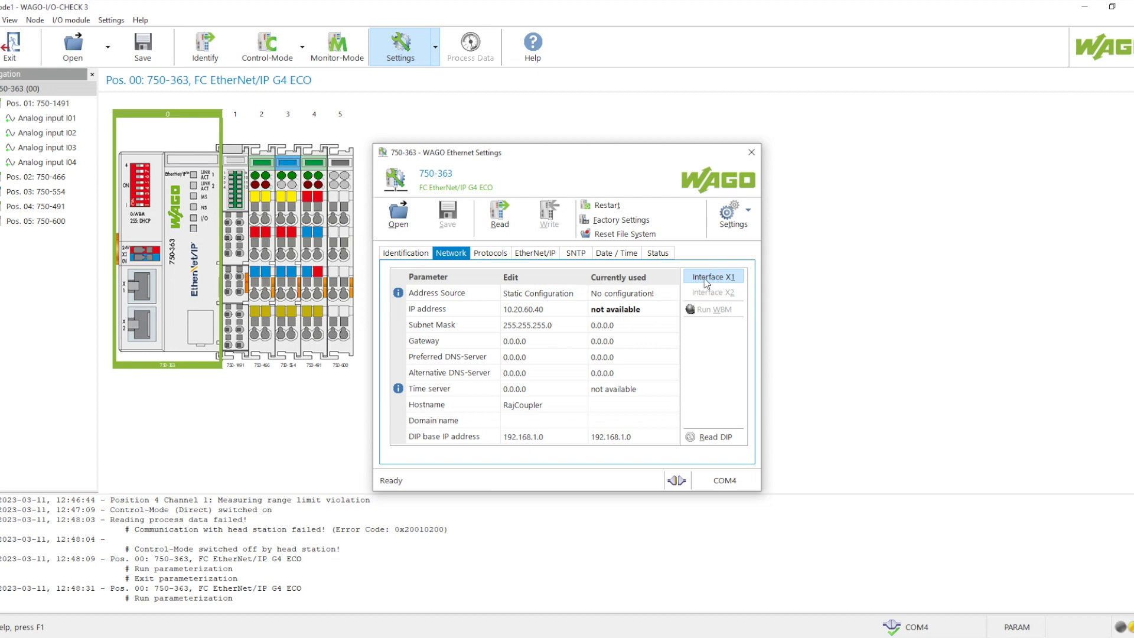
{"action": "left_click", "coordinate": [489, 252]}
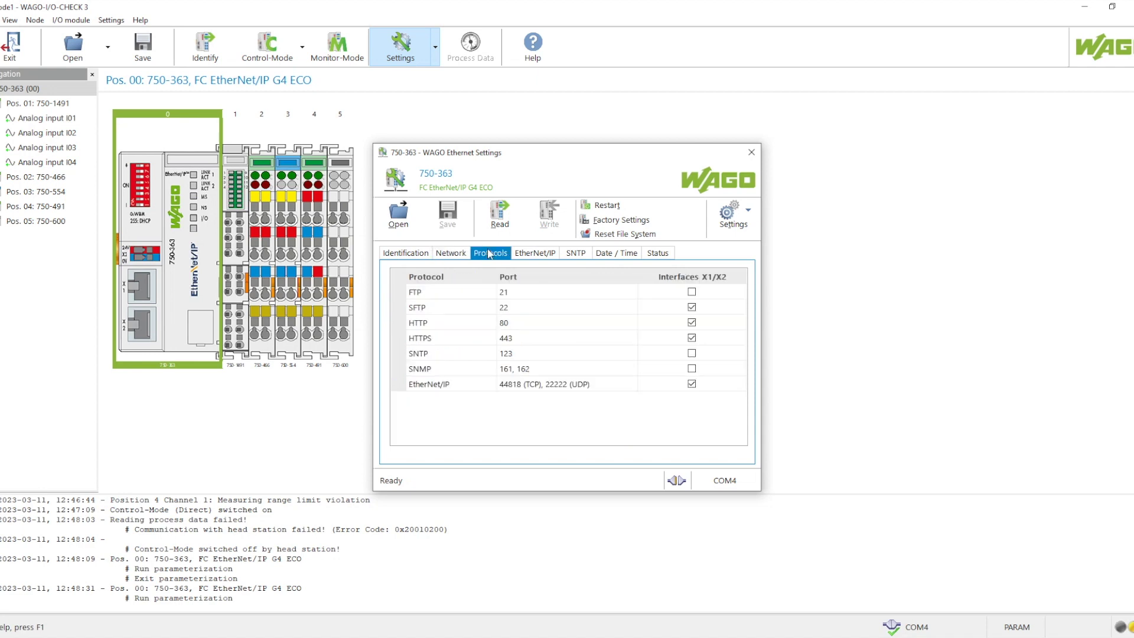
{"action": "left_click", "coordinate": [752, 152]}
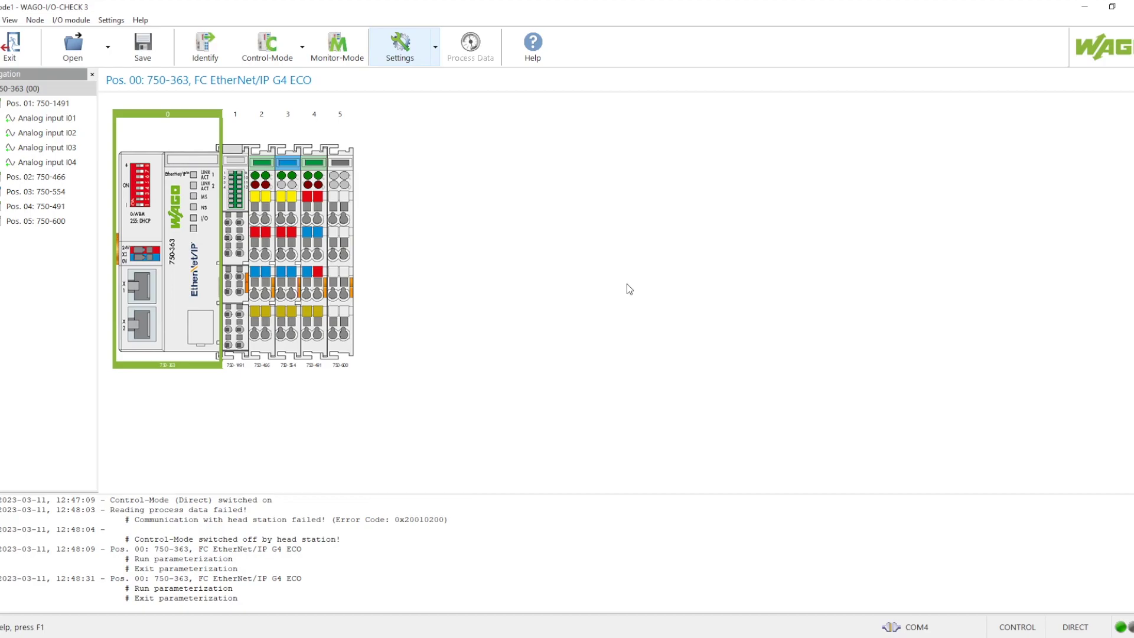